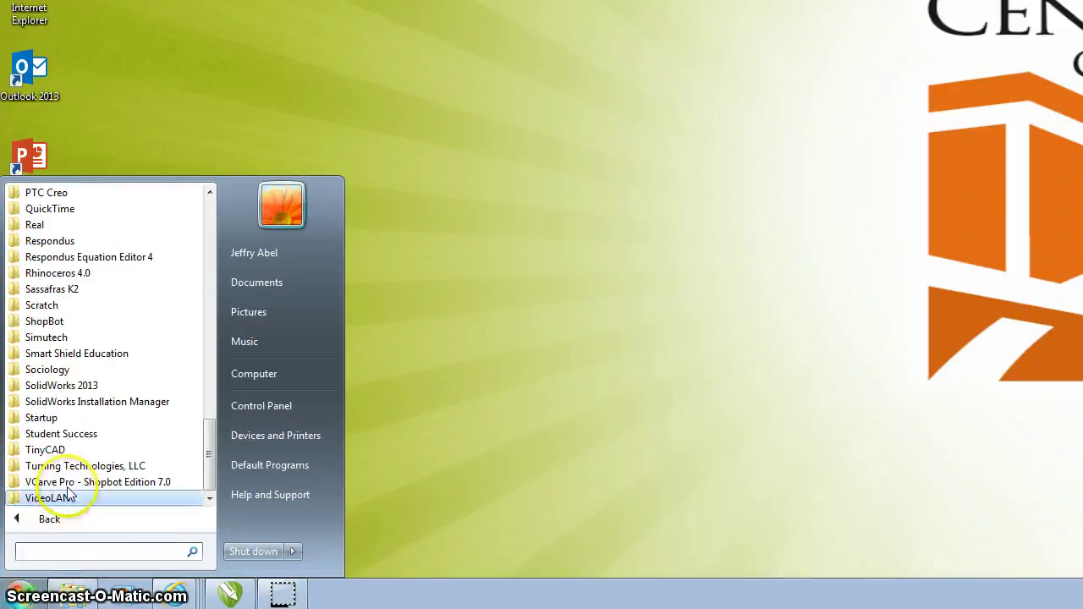
Launch VCarve Pro - Shopbot Edition 7.0 and create a new file.
{"action": "left_click", "coordinate": [64, 483]}
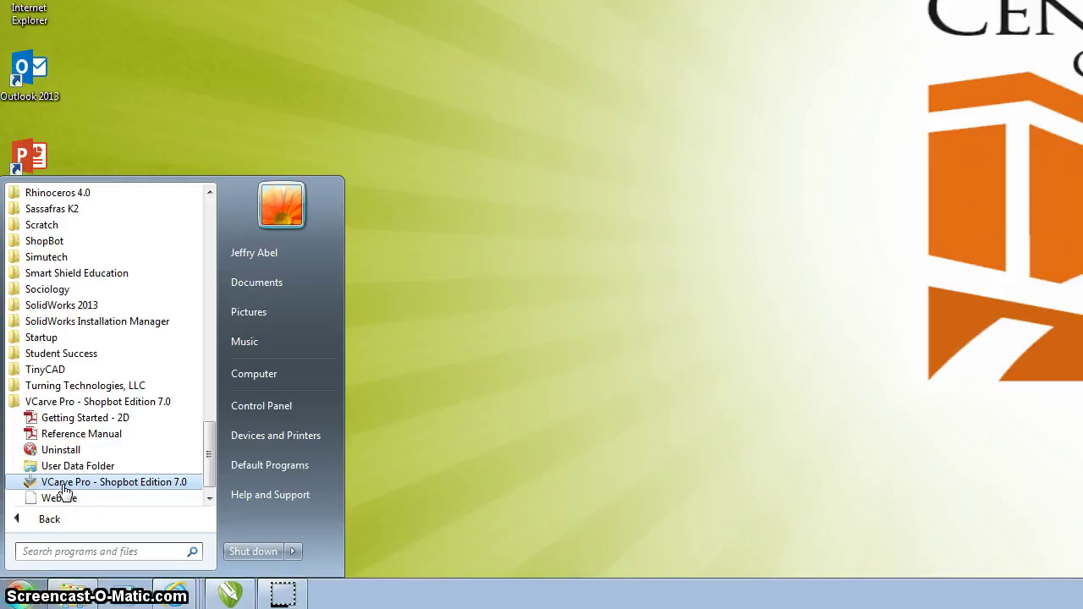
{"action": "left_click", "coordinate": [64, 483]}
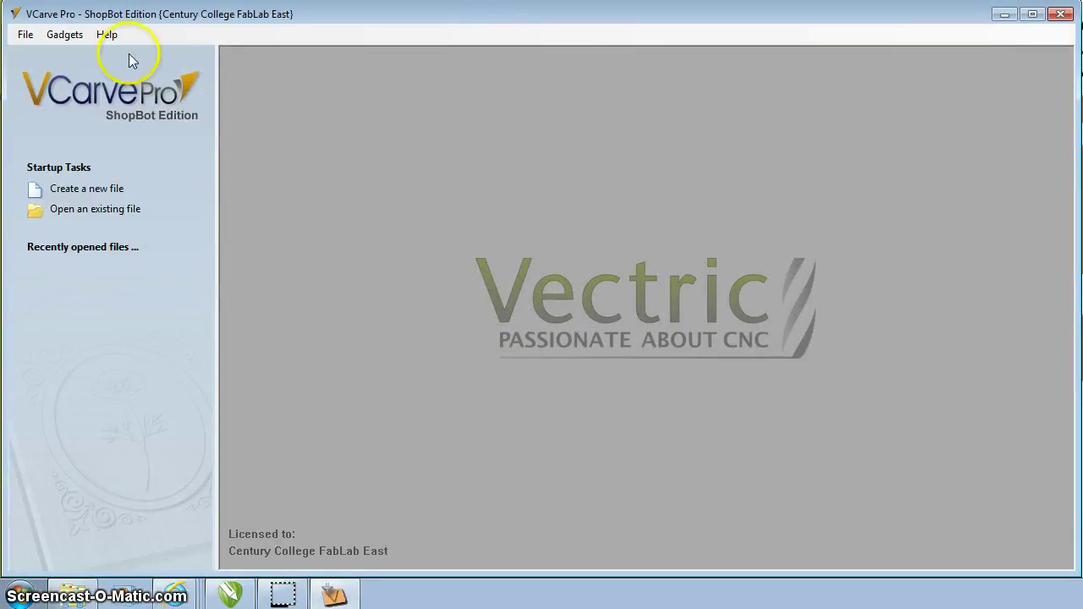
{"action": "left_click", "coordinate": [28, 37]}
{"action": "left_click", "coordinate": [29, 52]}
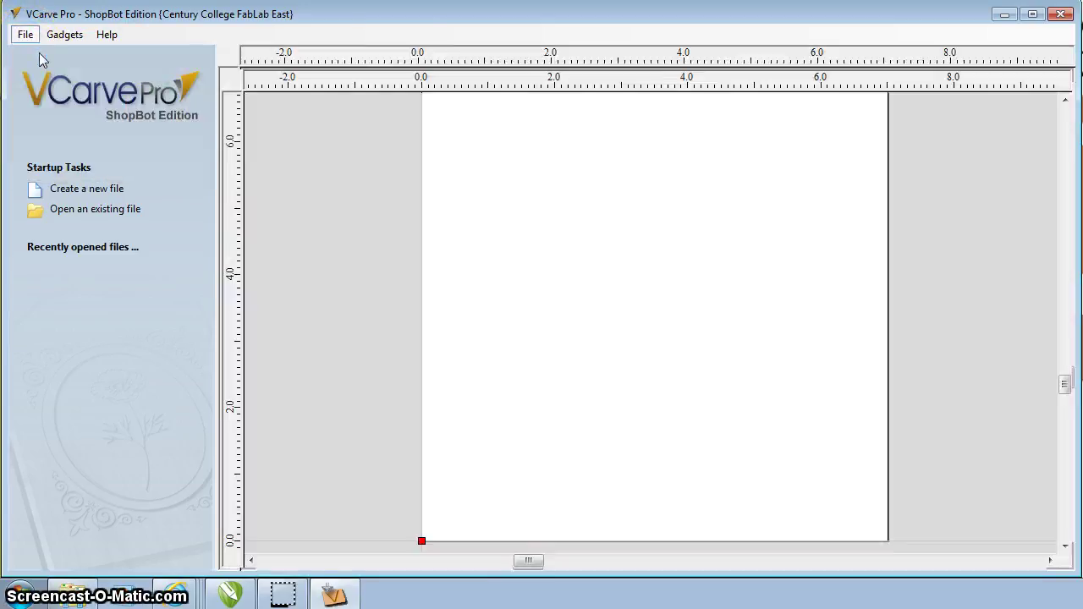
Set up a 7.0 by 7.0 inch job, 0.75 inches thick, with Z zero on the material surface and the XY datum at the lower-left corner.
{"action": "double_click", "coordinate": [139, 116]}
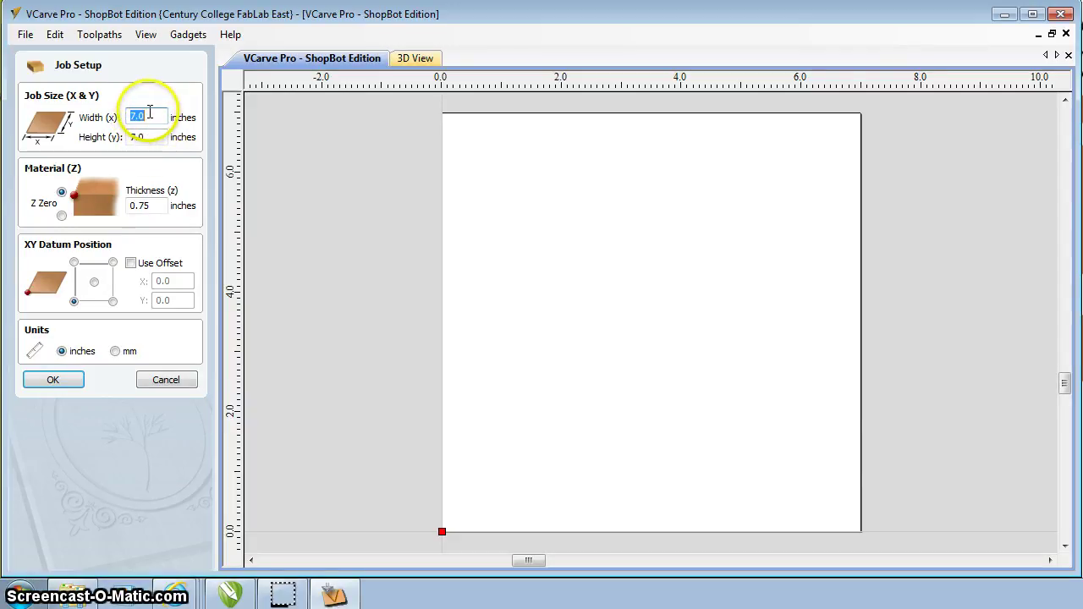
{"action": "left_click", "coordinate": [61, 193]}
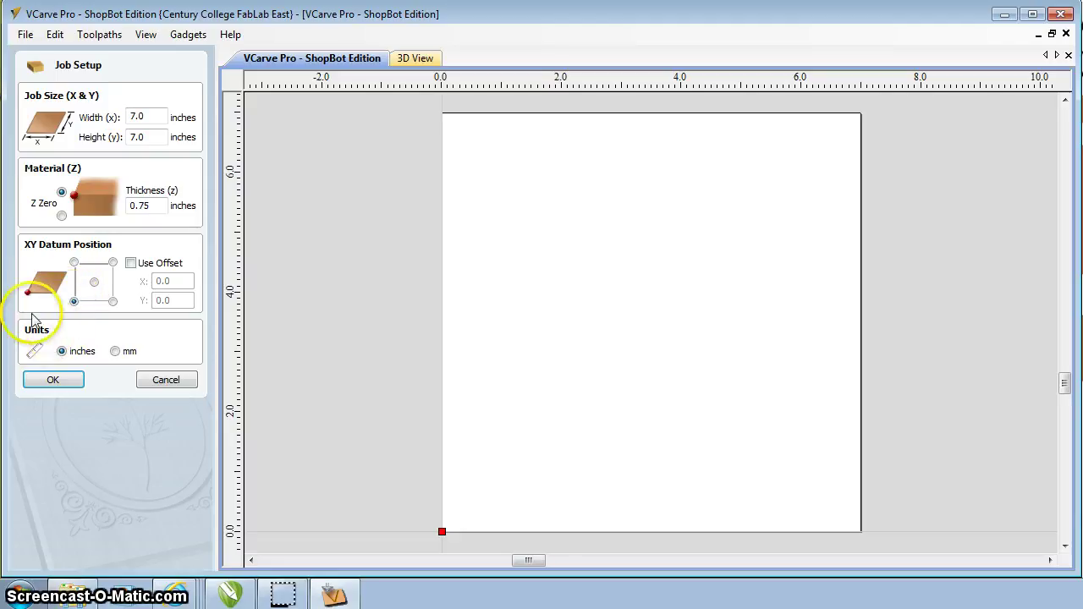
{"action": "left_click", "coordinate": [53, 380]}
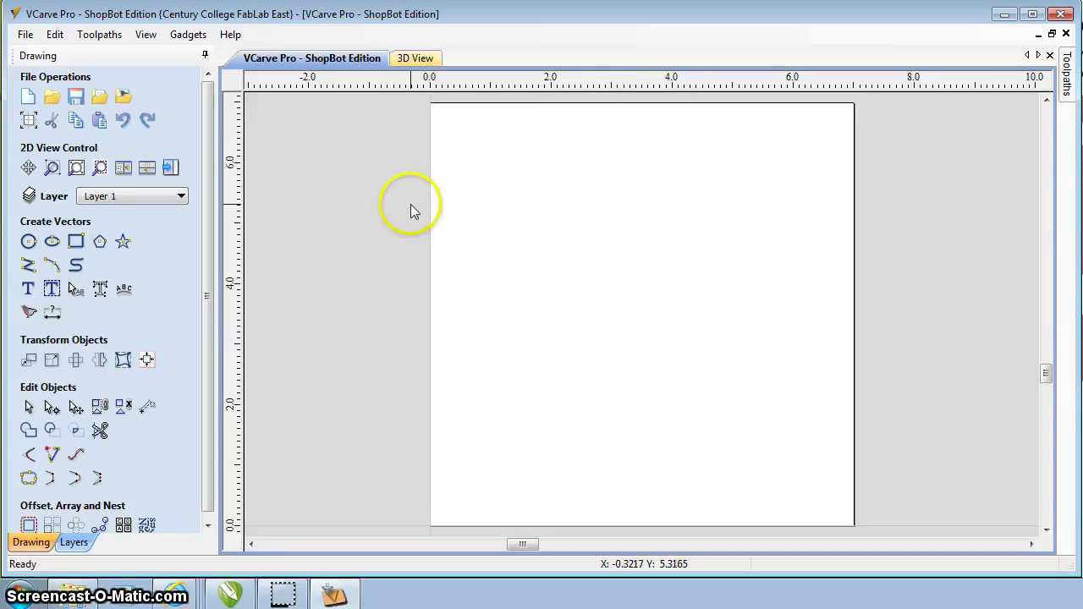
Import the vectors from the "demo graphics" DWG file into the job.
{"action": "left_click", "coordinate": [30, 36]}
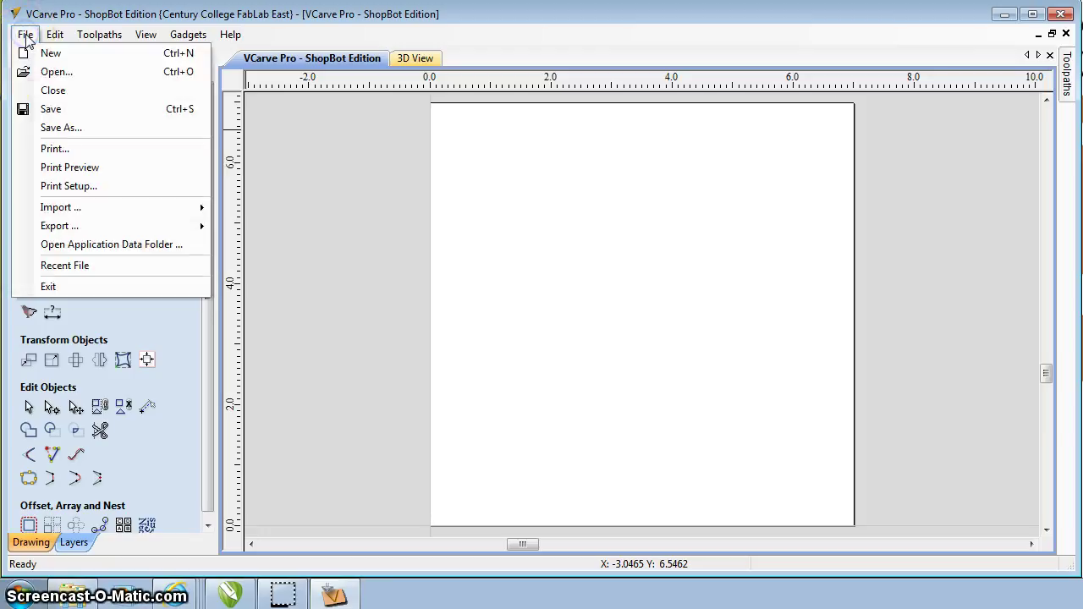
{"action": "mouse_move", "coordinate": [66, 212]}
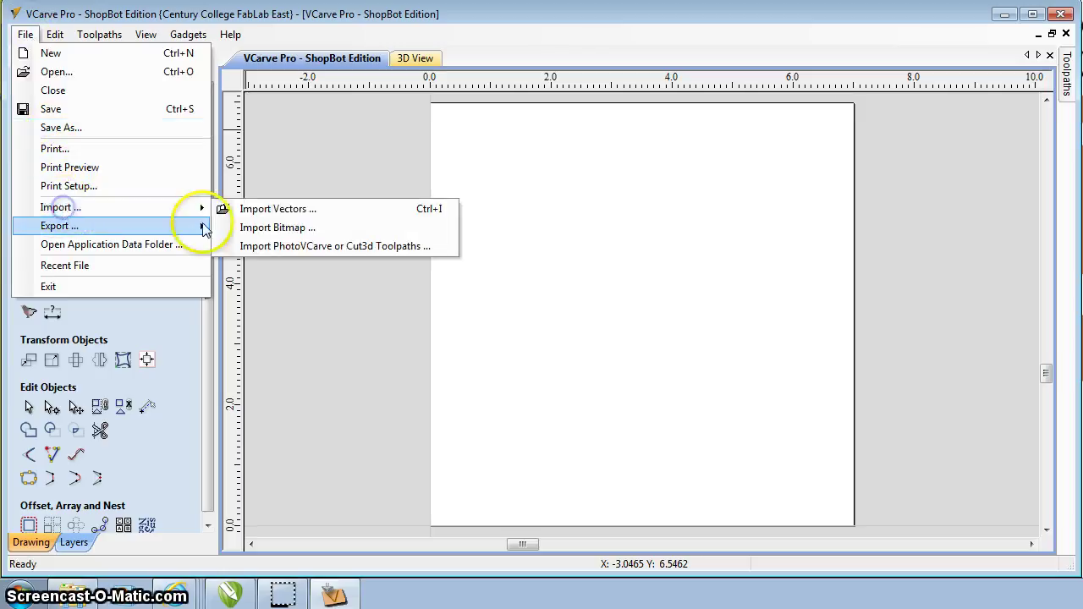
{"action": "left_click", "coordinate": [266, 212]}
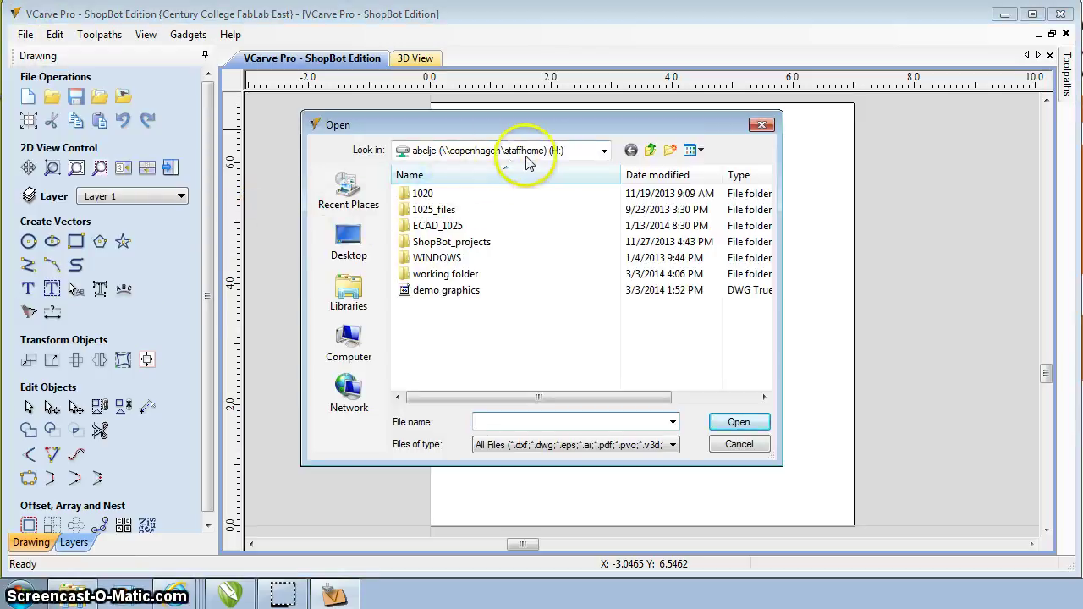
{"action": "left_click", "coordinate": [432, 291]}
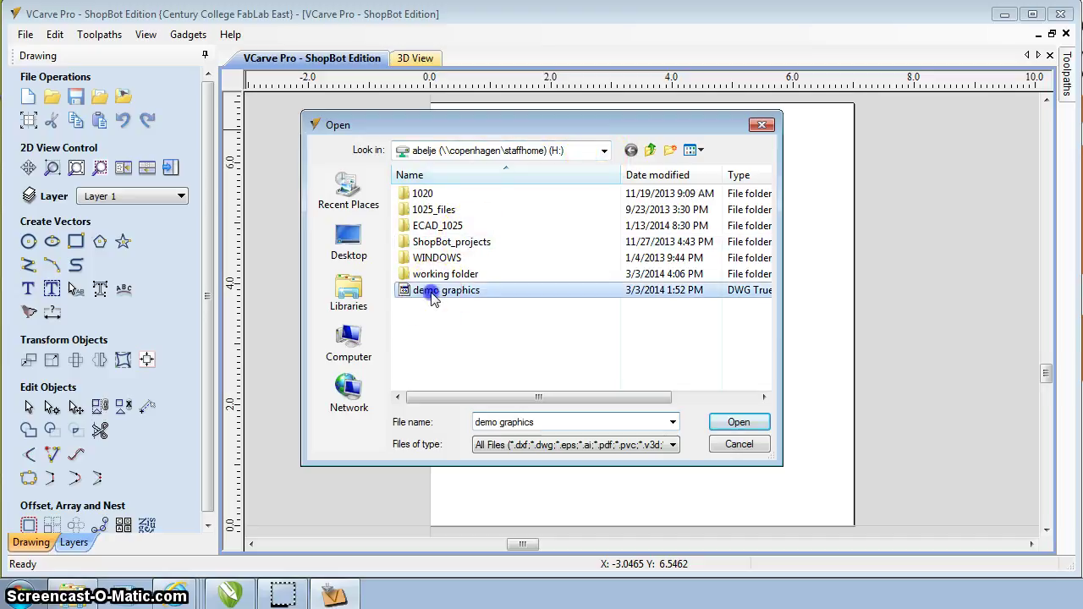
{"action": "left_click", "coordinate": [736, 421]}
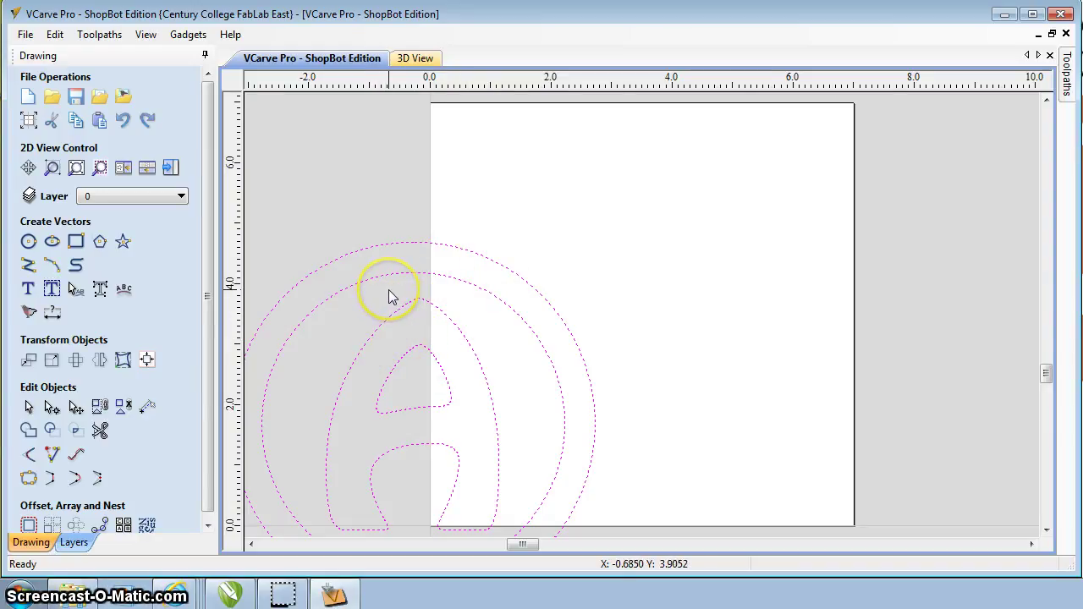
Move the imported graphics onto the material with their centre at absolute position X 3.5, Y 3.5 inches.
{"action": "left_click", "coordinate": [30, 362]}
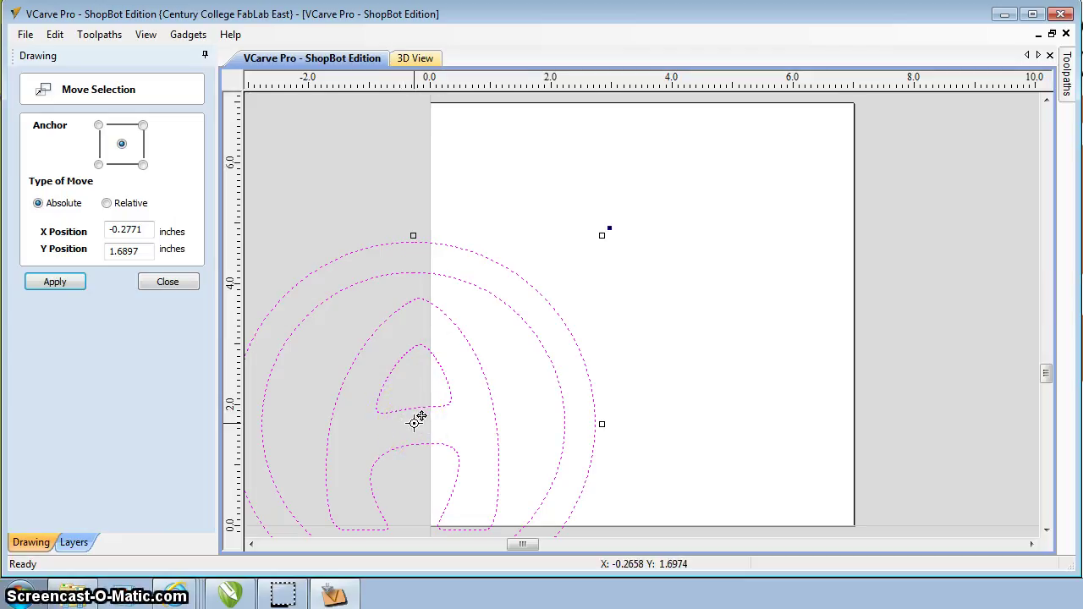
{"action": "left_click_drag", "start_coordinate": [416, 421], "coordinate": [642, 322]}
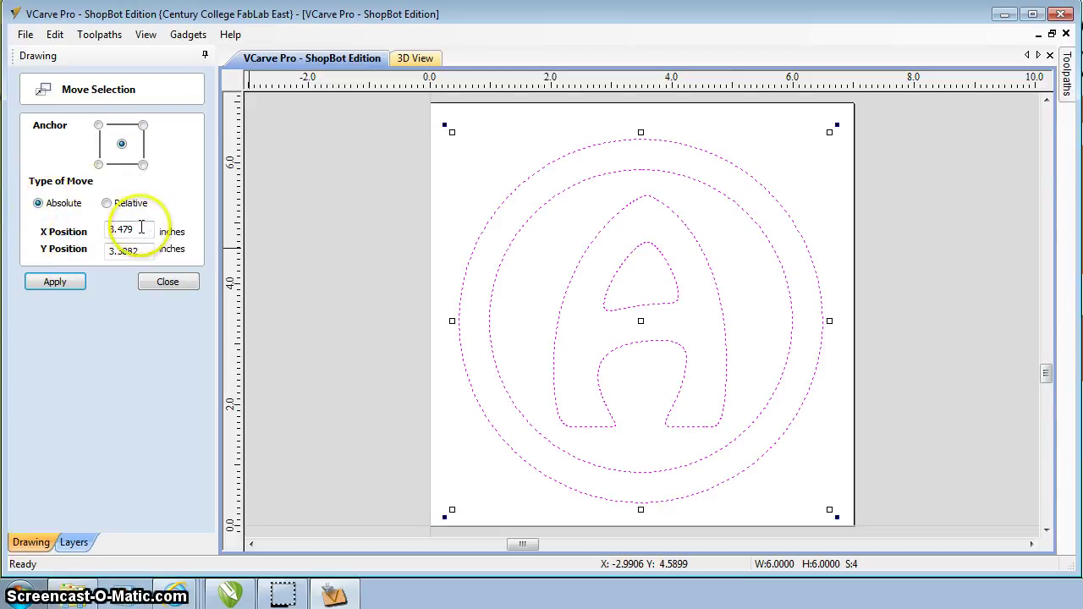
{"action": "left_click_drag", "start_coordinate": [138, 230], "coordinate": [95, 237]}
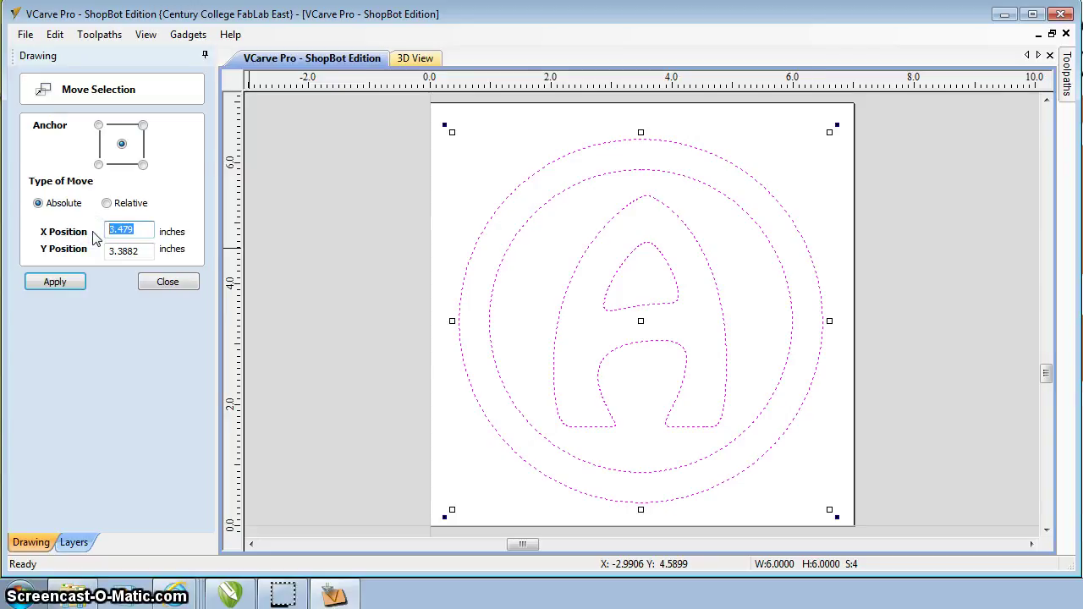
{"action": "type", "text": "3.5"}
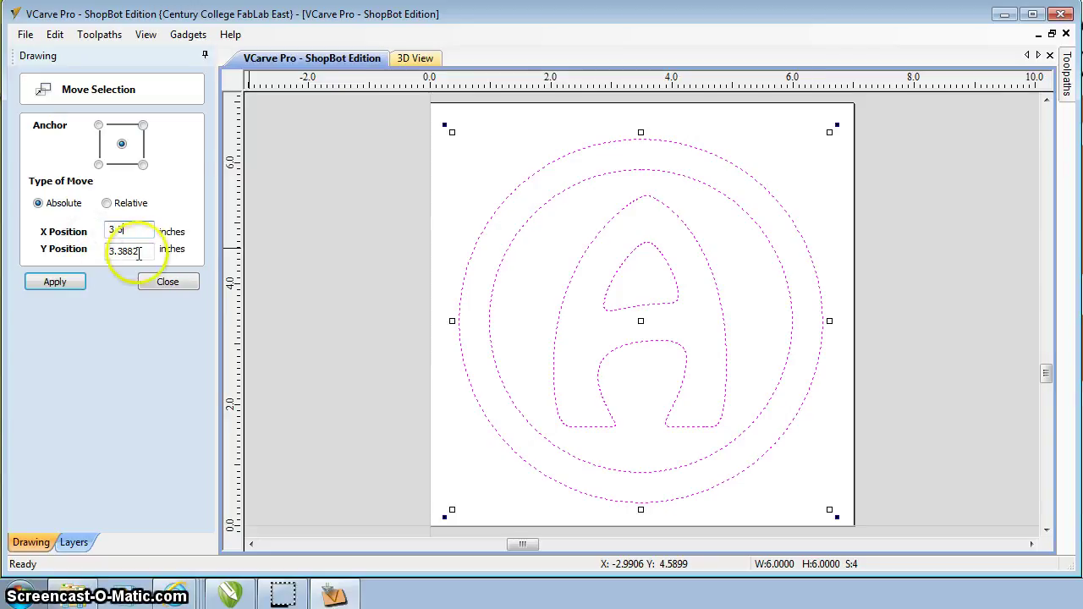
{"action": "left_click_drag", "start_coordinate": [145, 252], "coordinate": [109, 254]}
{"action": "type", "text": "3.5"}
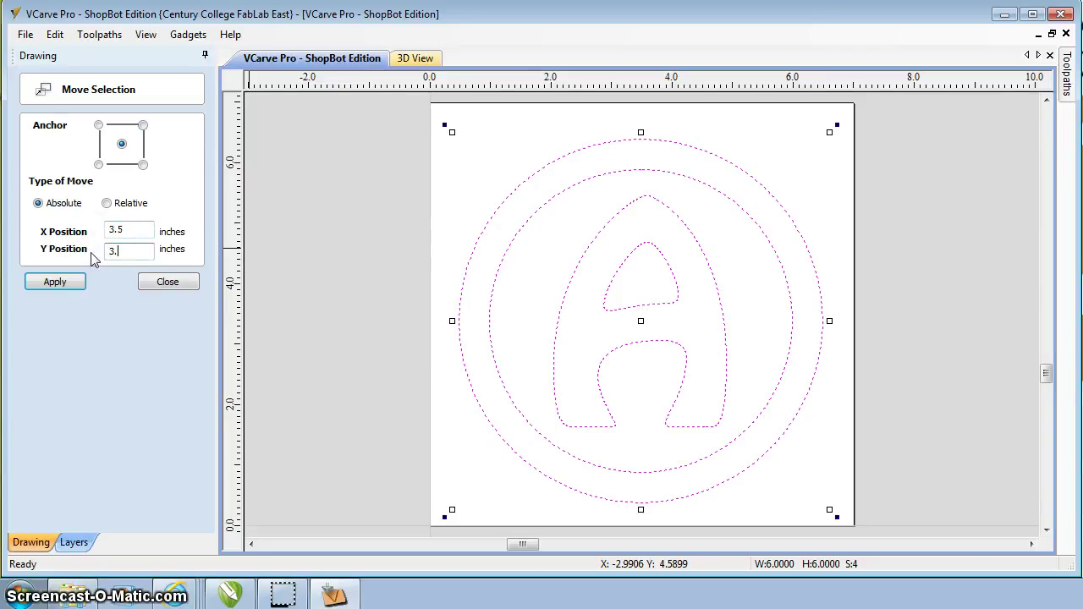
{"action": "left_click", "coordinate": [58, 286]}
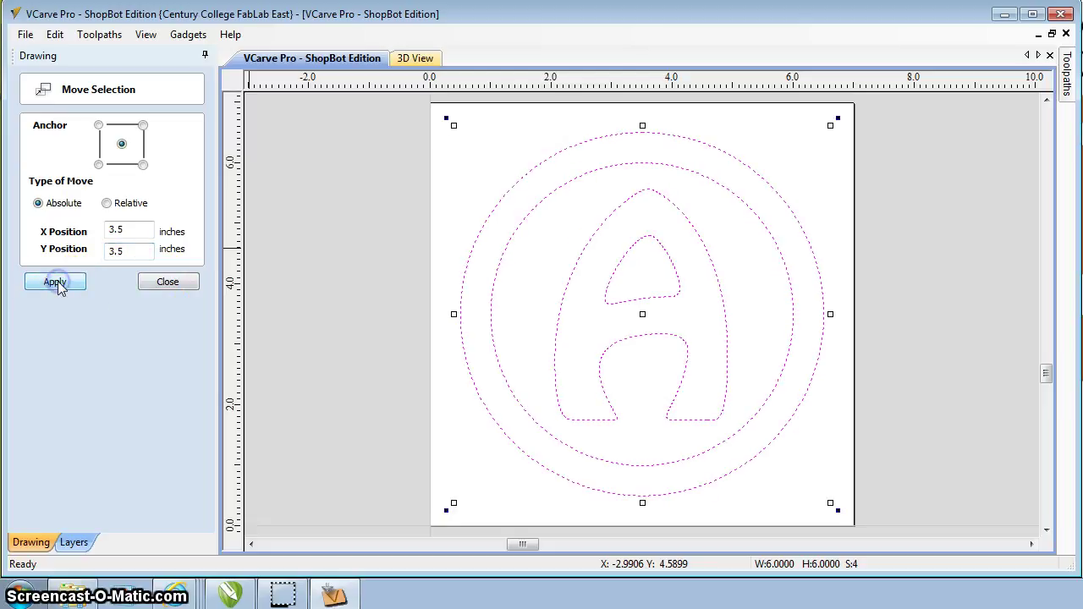
{"action": "left_click", "coordinate": [157, 285]}
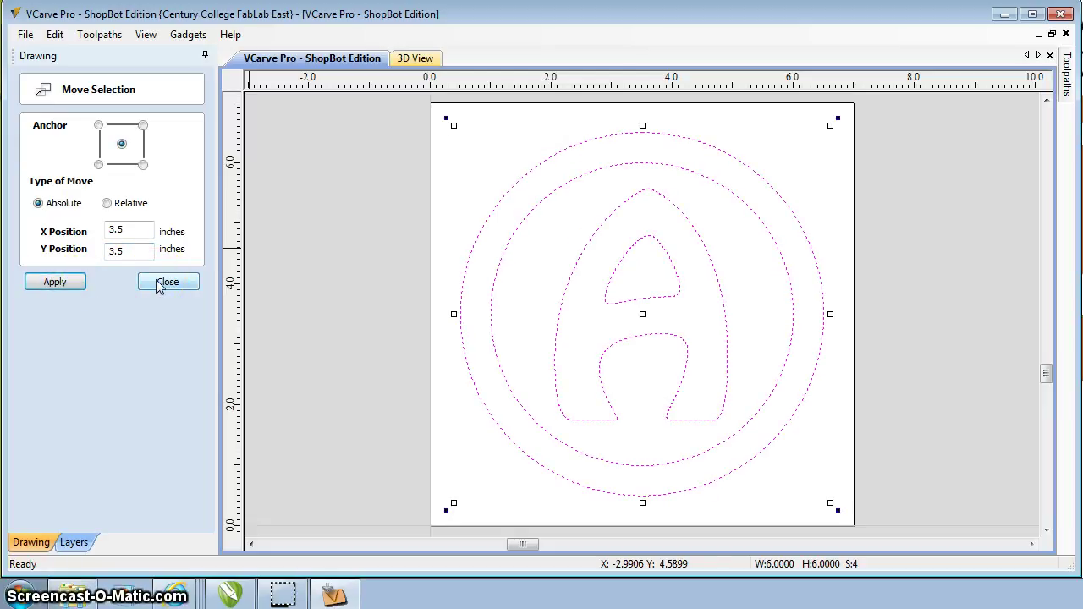
{"action": "left_click", "coordinate": [159, 285]}
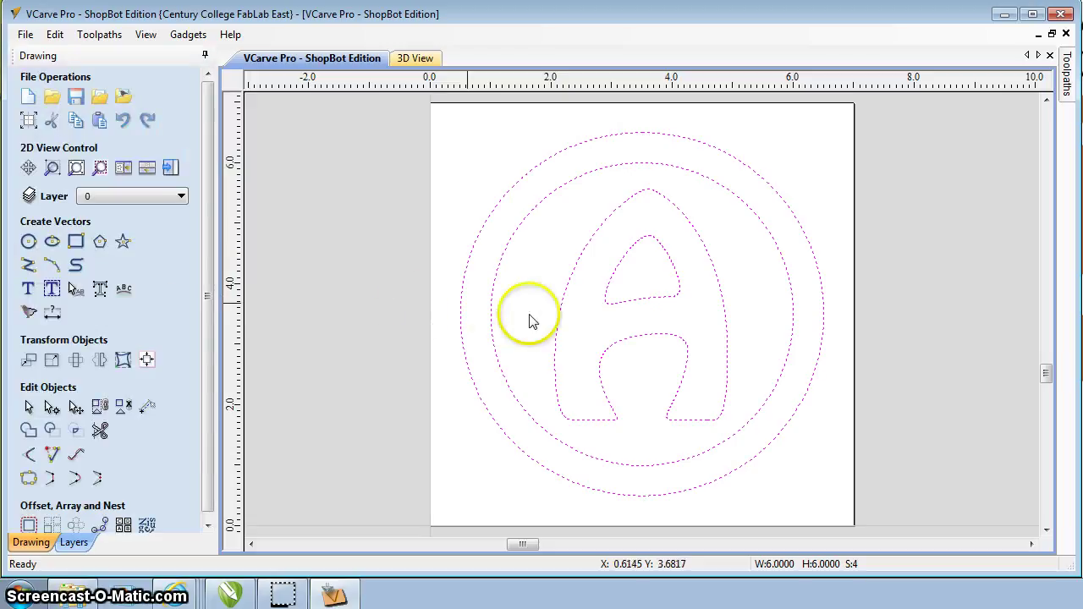
Select only the inner circle, the outline of the letter A and the A's enclosed triangular opening.
{"action": "left_click", "coordinate": [339, 174]}
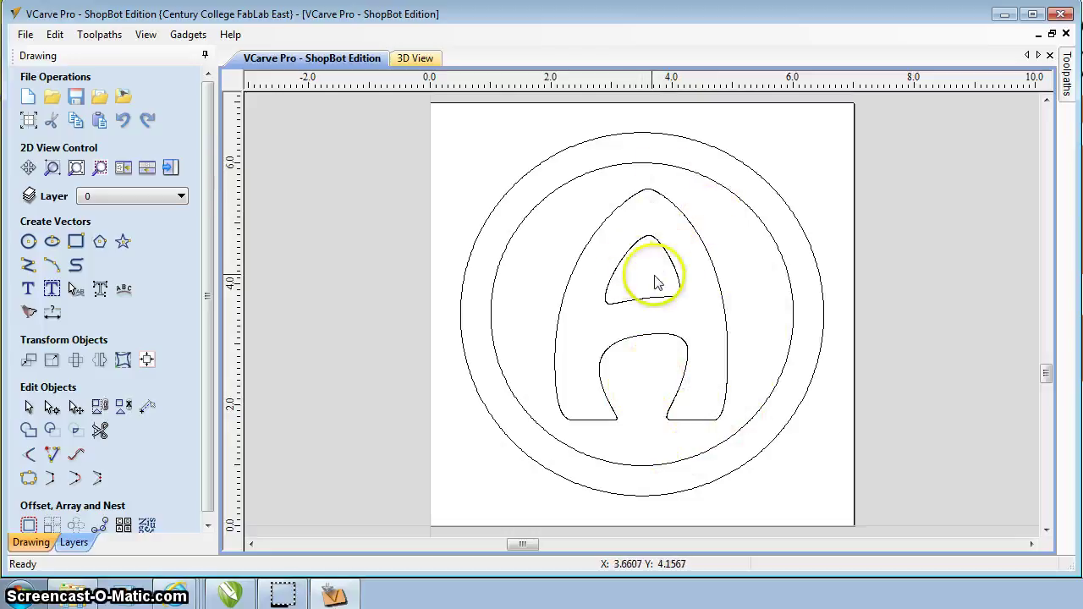
{"action": "left_click", "coordinate": [536, 210]}
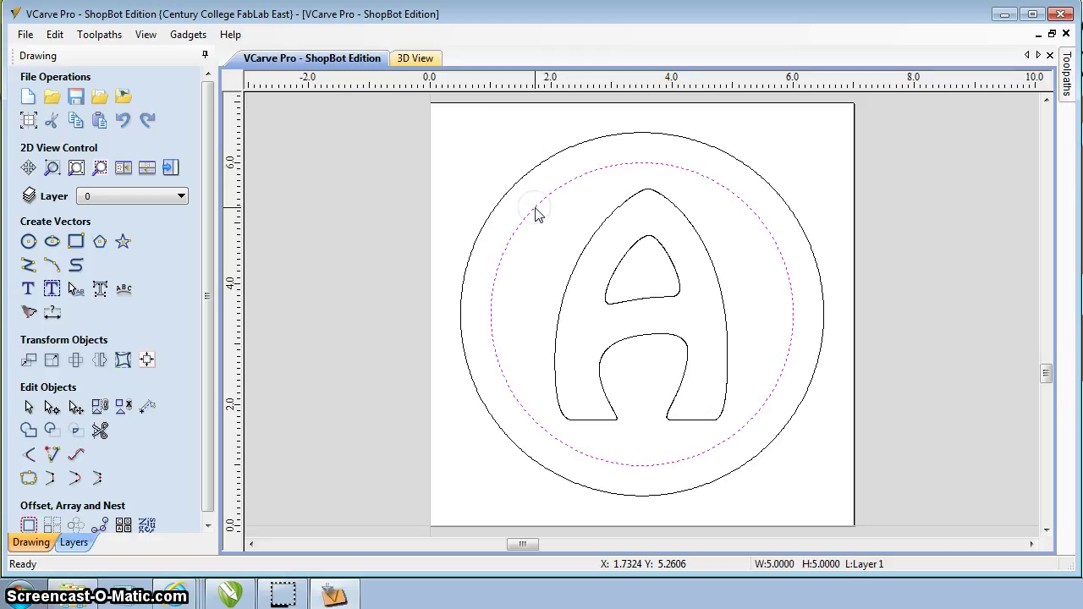
{"action": "left_click", "coordinate": [727, 337]}
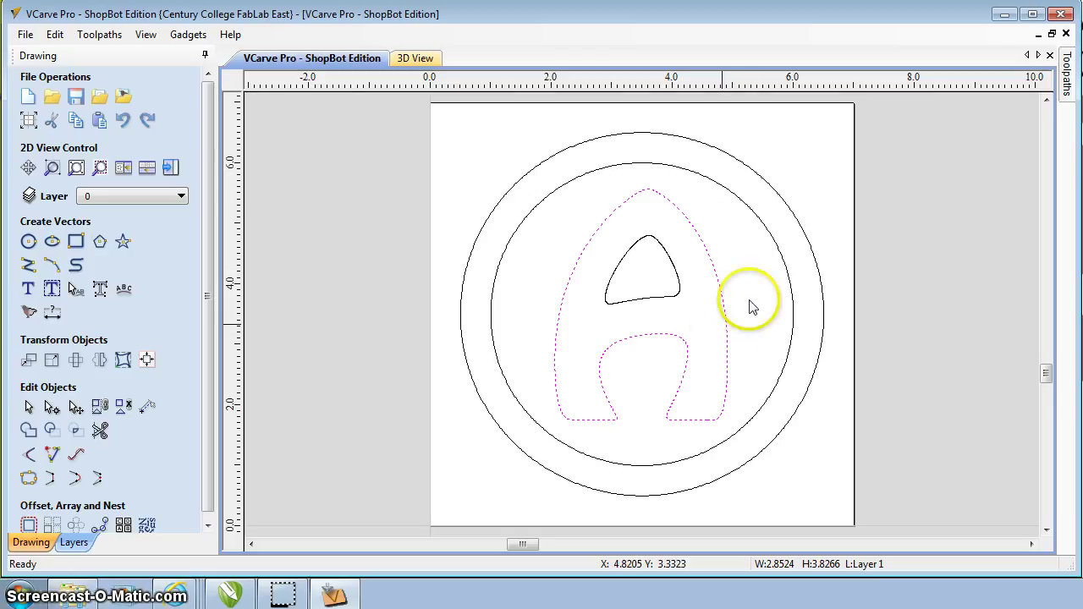
{"action": "left_click", "coordinate": [752, 214]}
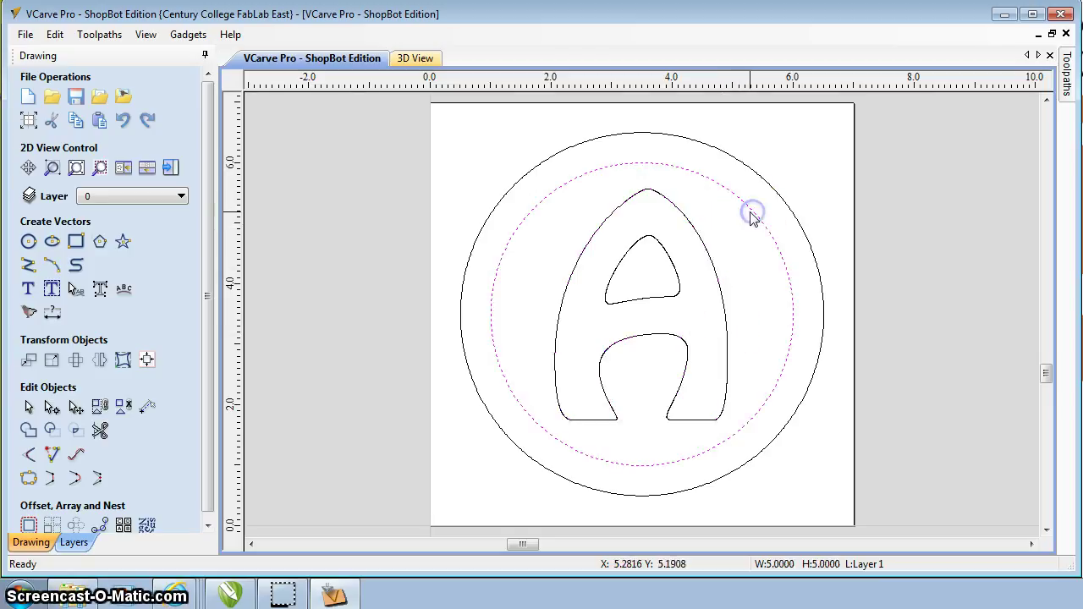
{"action": "left_click", "coordinate": [697, 235], "text": "shift"}
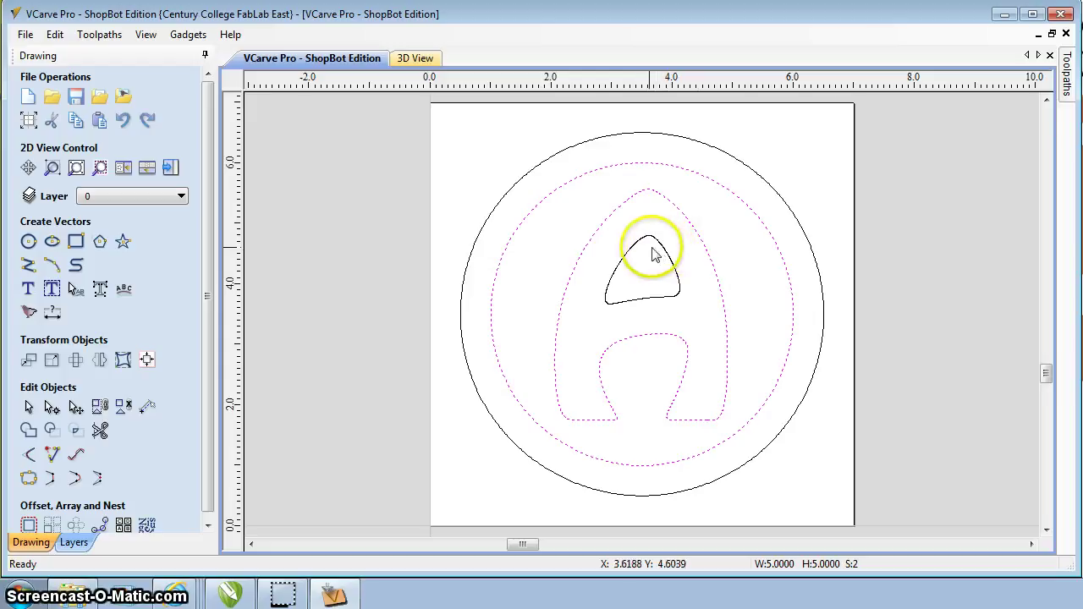
{"action": "left_click_drag", "start_coordinate": [654, 254], "coordinate": [673, 267]}
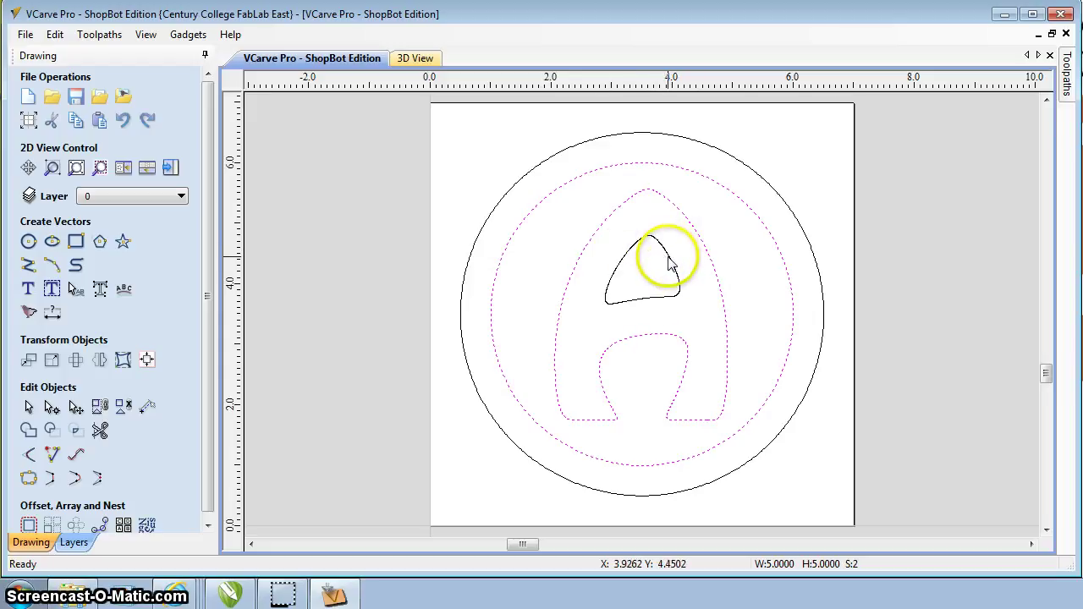
{"action": "left_click", "coordinate": [670, 259], "text": "shift"}
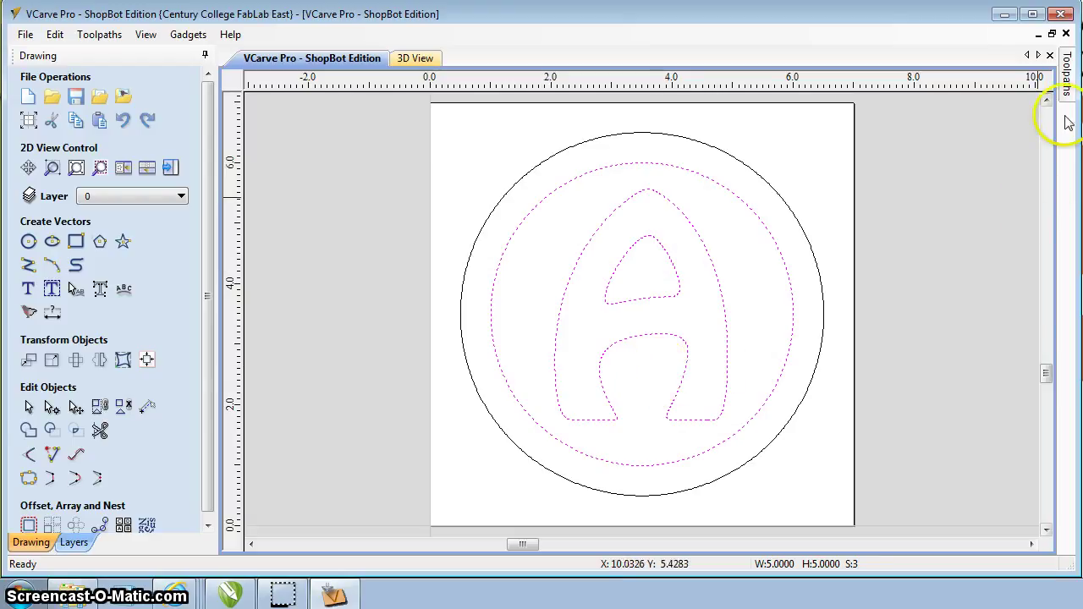
Start a pocket toolpath for the selected vectors with a cut depth of .125 inches.
{"action": "mouse_move", "coordinate": [1067, 82]}
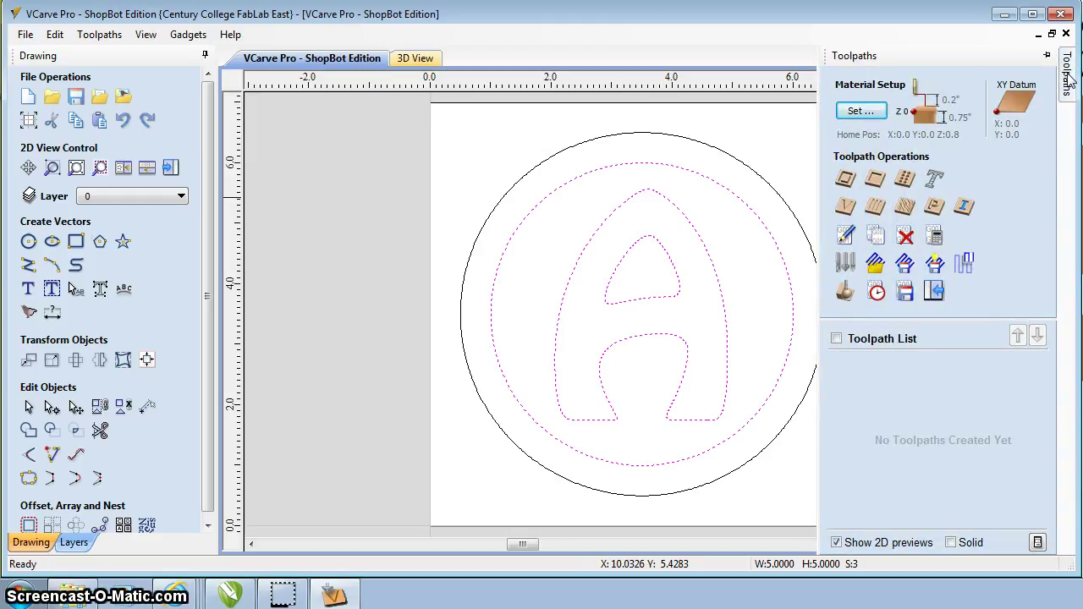
{"action": "left_click", "coordinate": [876, 180]}
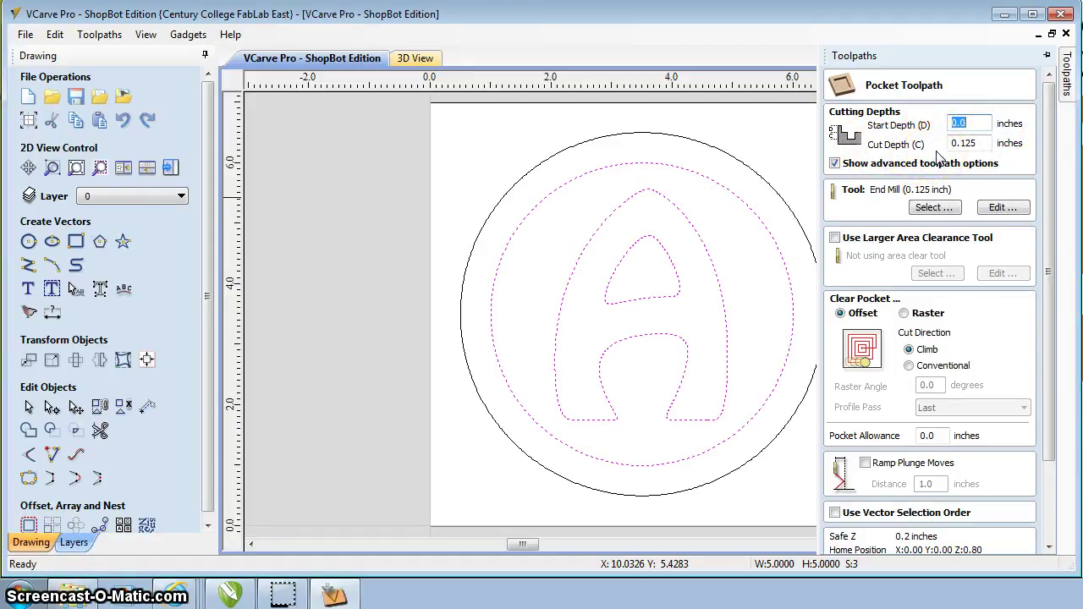
{"action": "left_click", "coordinate": [970, 144]}
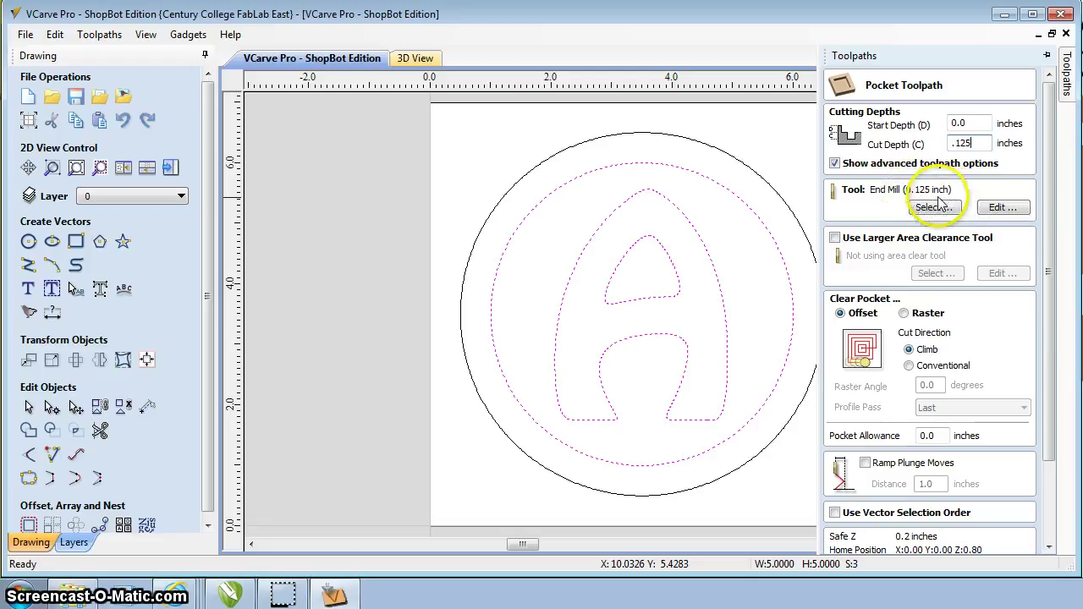
{"action": "left_click", "coordinate": [931, 209]}
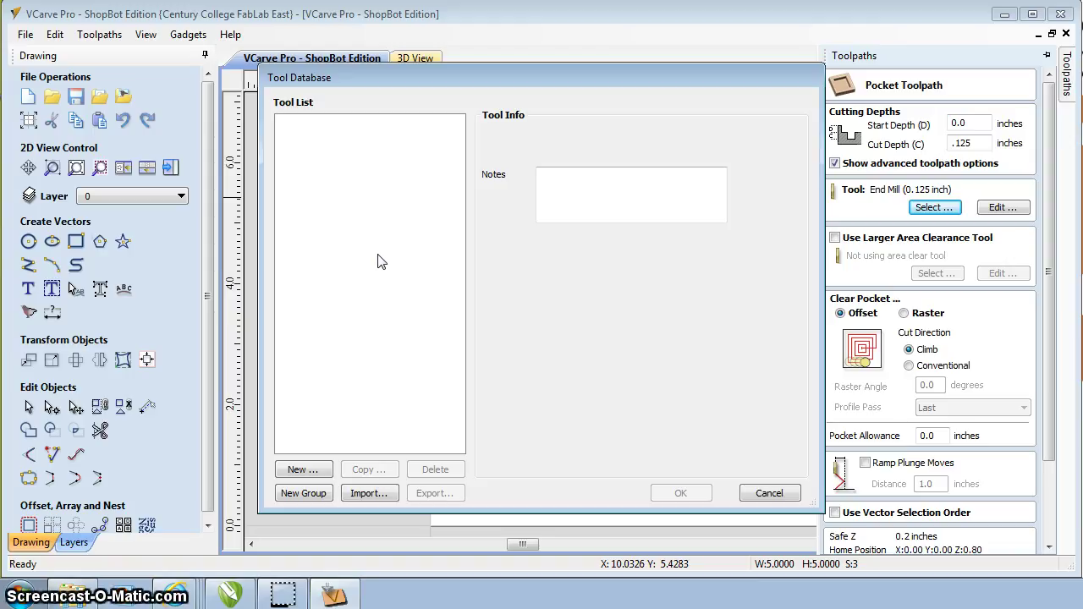
{"action": "left_click", "coordinate": [345, 232]}
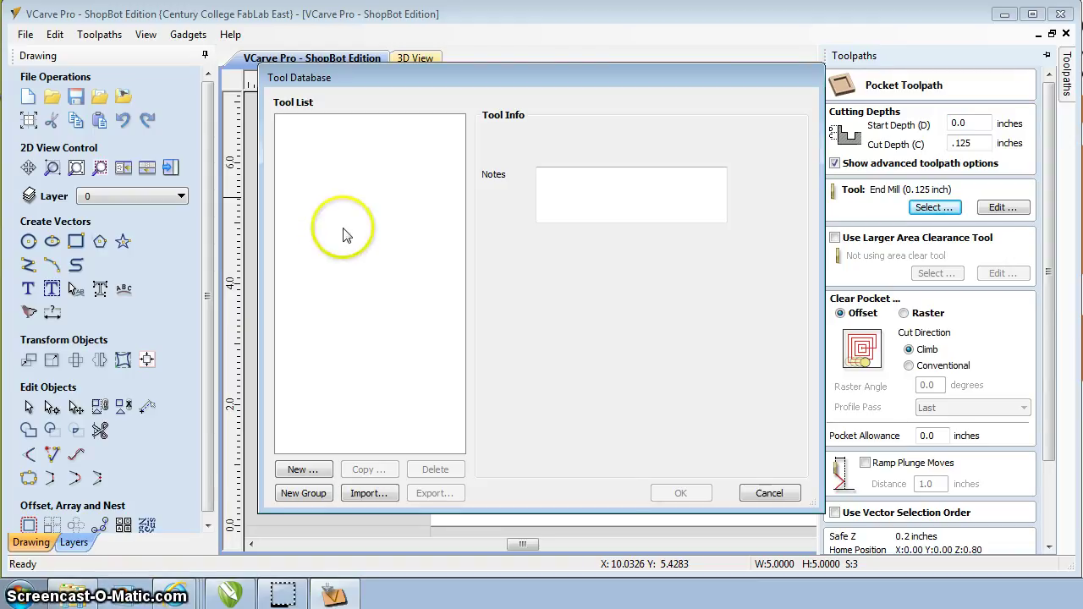
{"action": "left_click", "coordinate": [461, 291]}
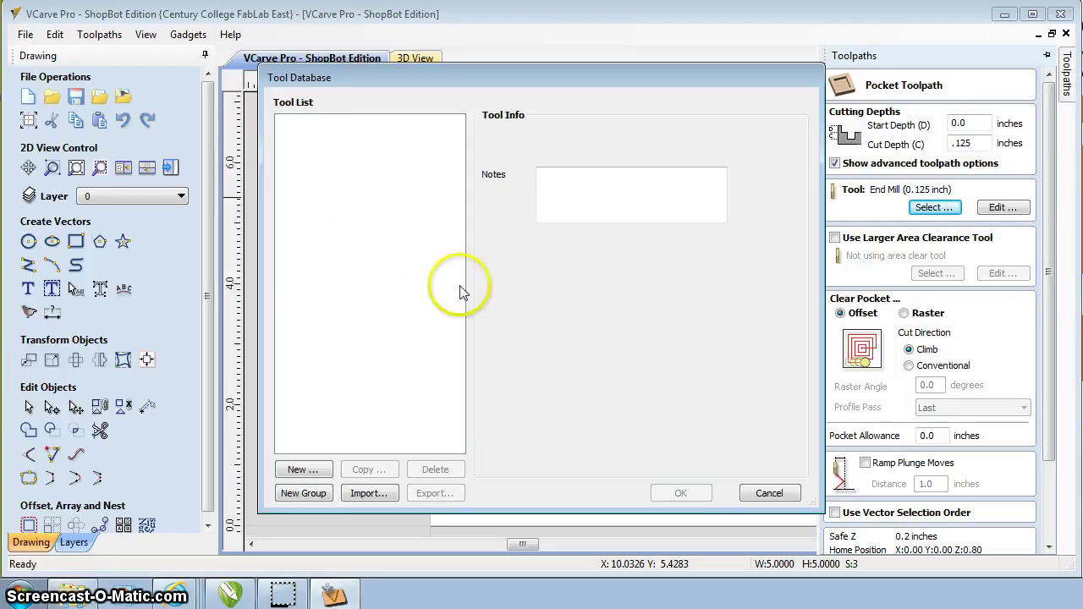
{"action": "left_click", "coordinate": [768, 493]}
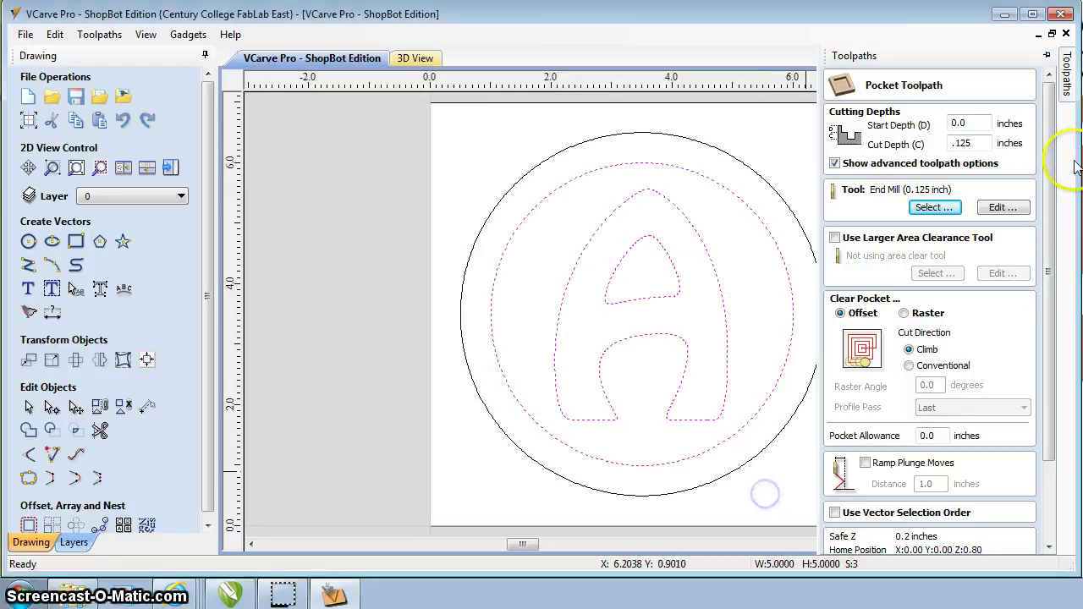
Edit the pocket's end mill to a .25 inch diameter, .1 inch pass depth and 0.15 inch stepover.
{"action": "left_click", "coordinate": [1003, 208]}
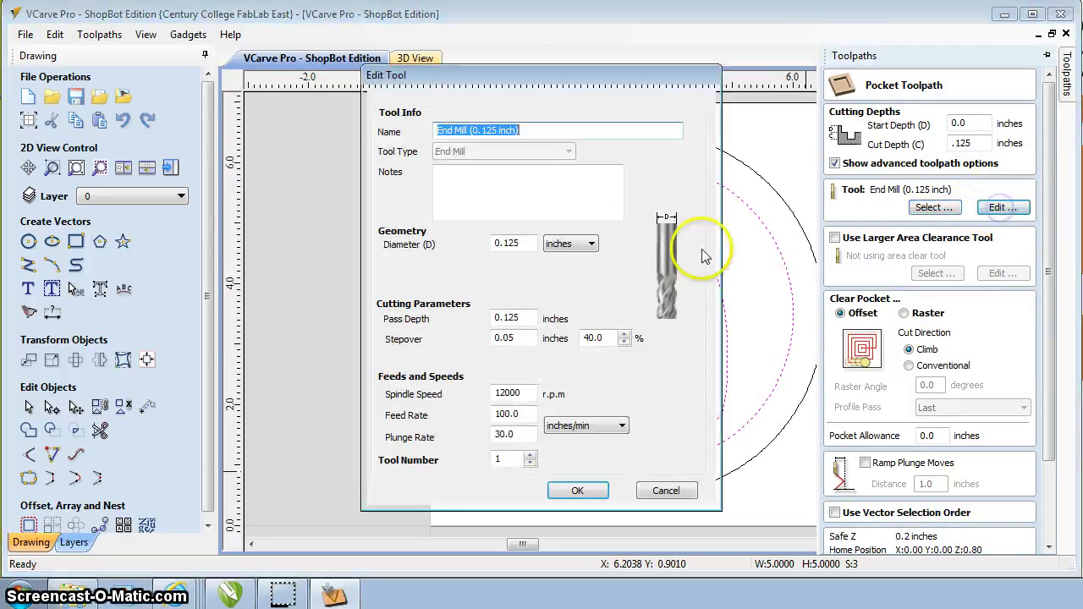
{"action": "double_click", "coordinate": [491, 244]}
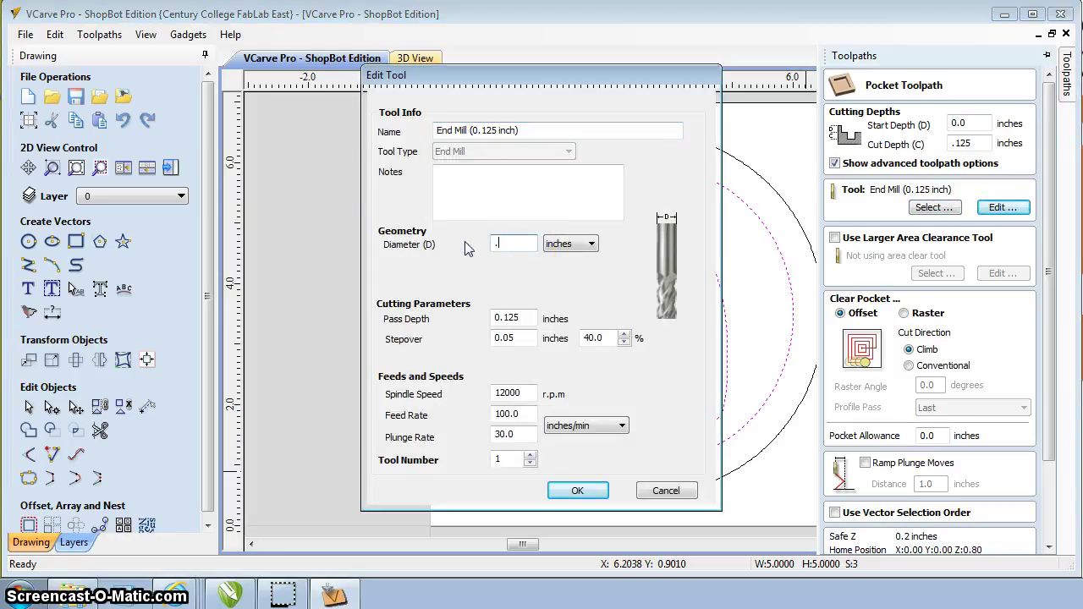
{"action": "left_click_drag", "start_coordinate": [525, 317], "coordinate": [464, 318]}
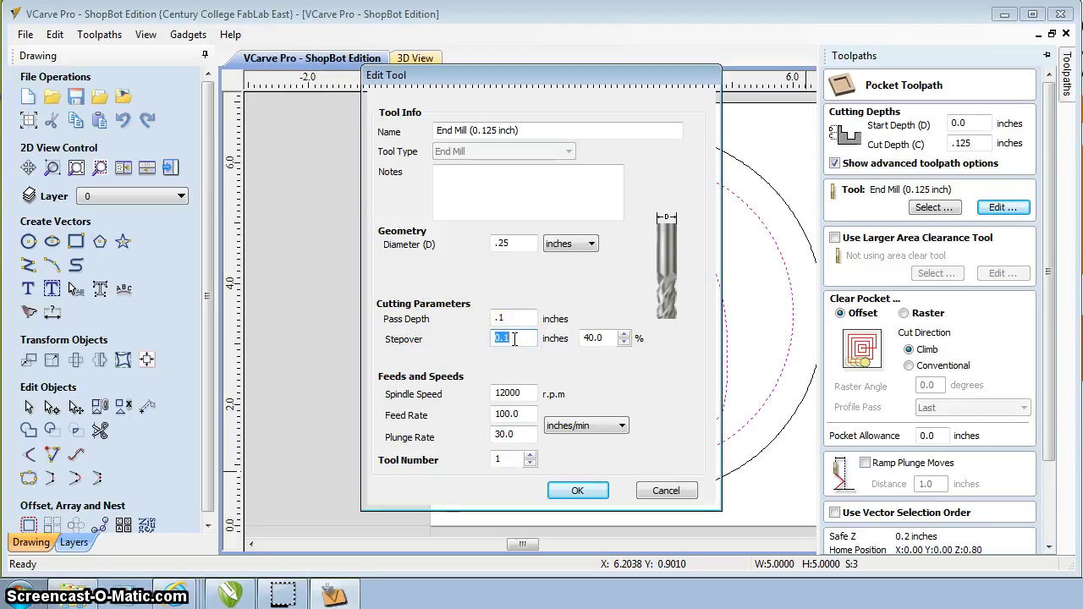
{"action": "left_click", "coordinate": [514, 339]}
{"action": "type", "text": "5"}
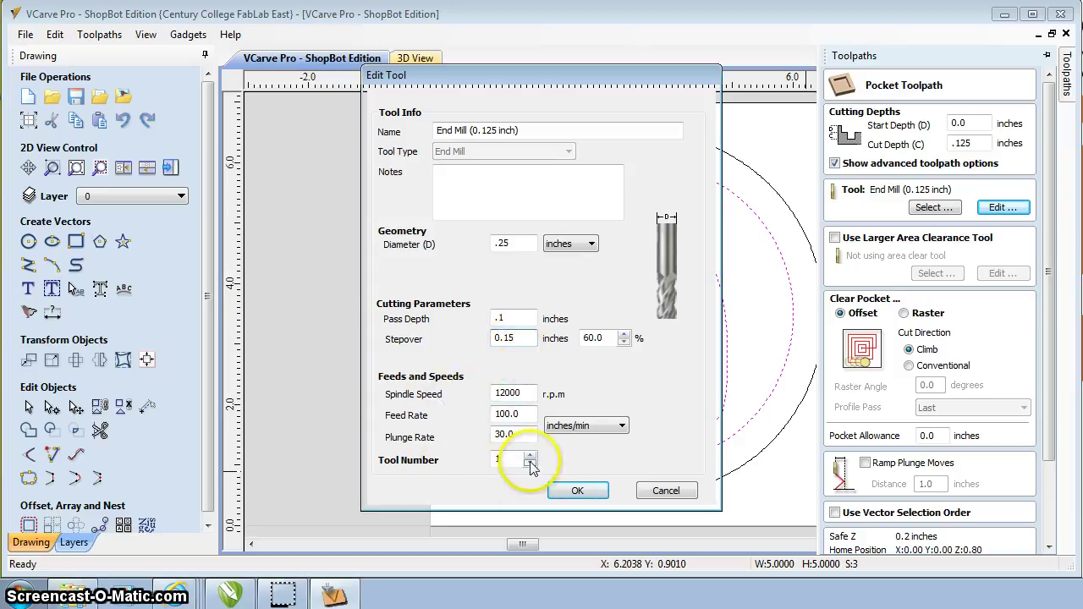
{"action": "left_click", "coordinate": [577, 492]}
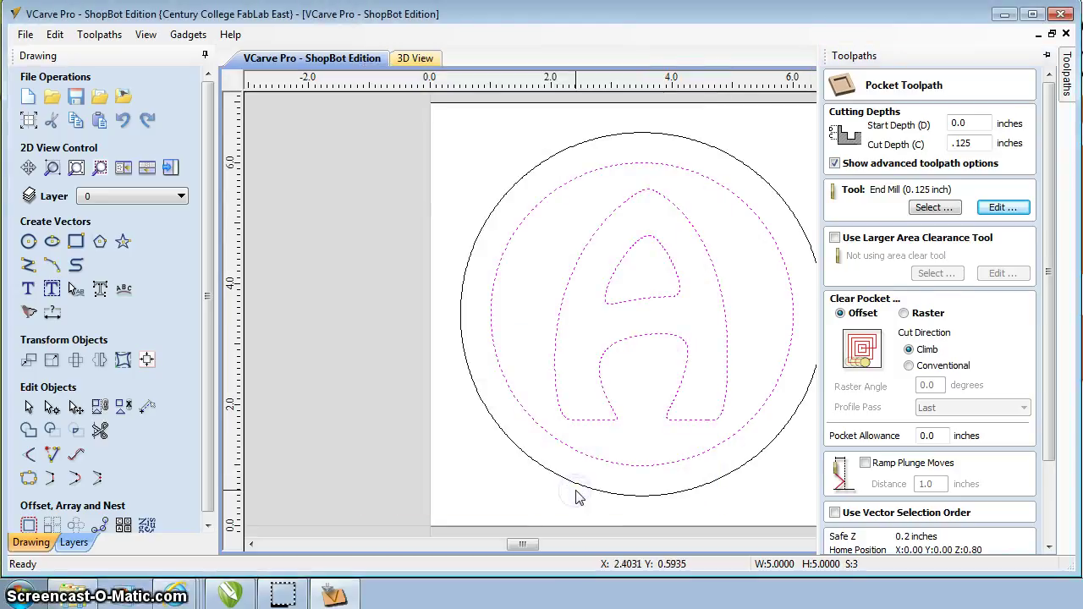
{"action": "left_click", "coordinate": [584, 489]}
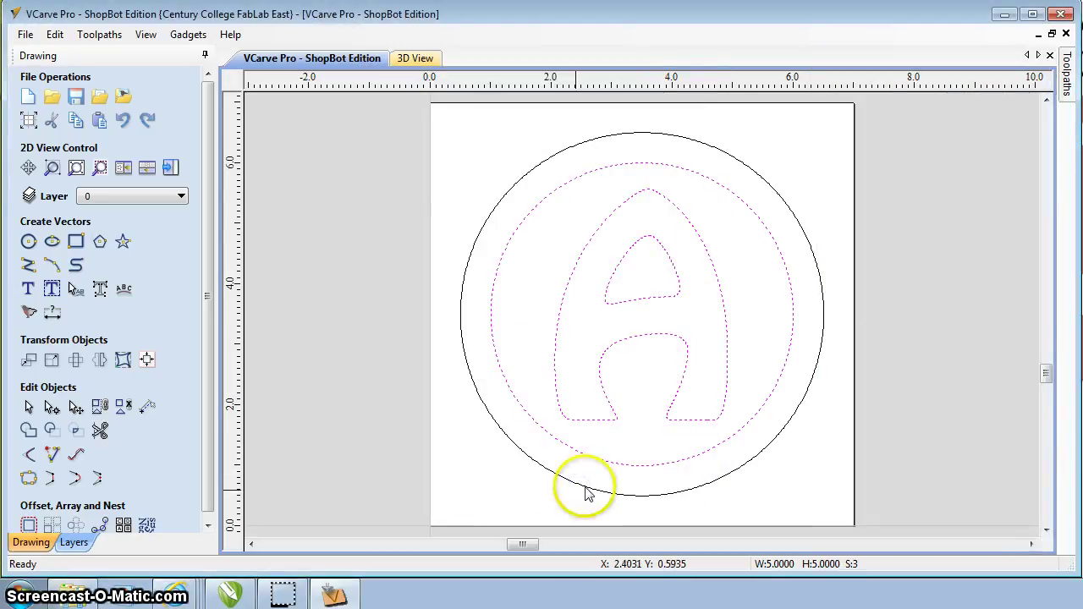
Try the Raster clearing strategy for the pocket and switch back to Offset.
{"action": "left_click", "coordinate": [1067, 83]}
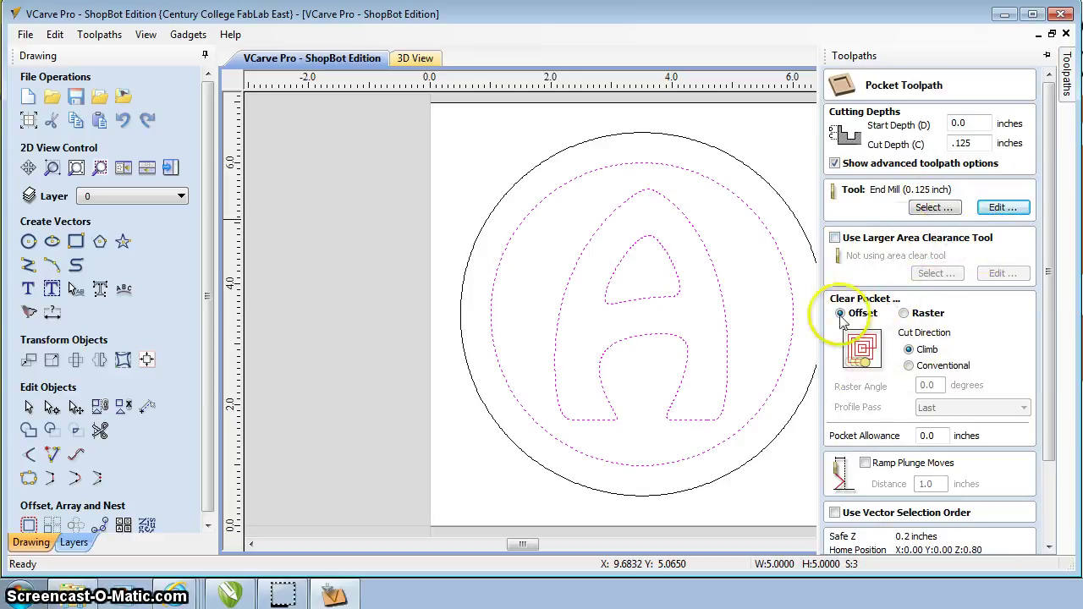
{"action": "left_click", "coordinate": [905, 314]}
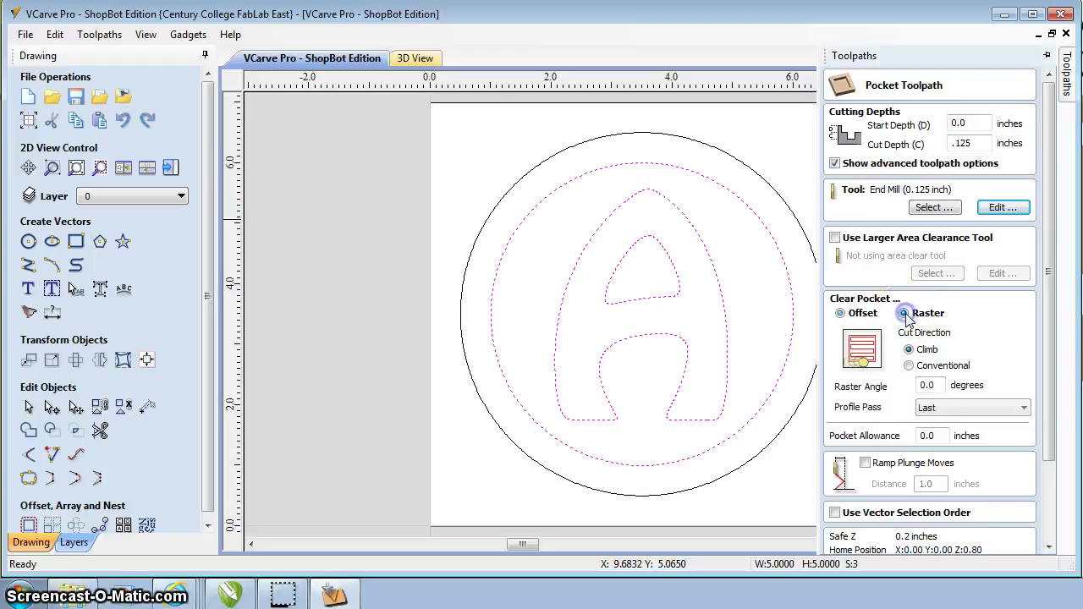
{"action": "left_click", "coordinate": [850, 315]}
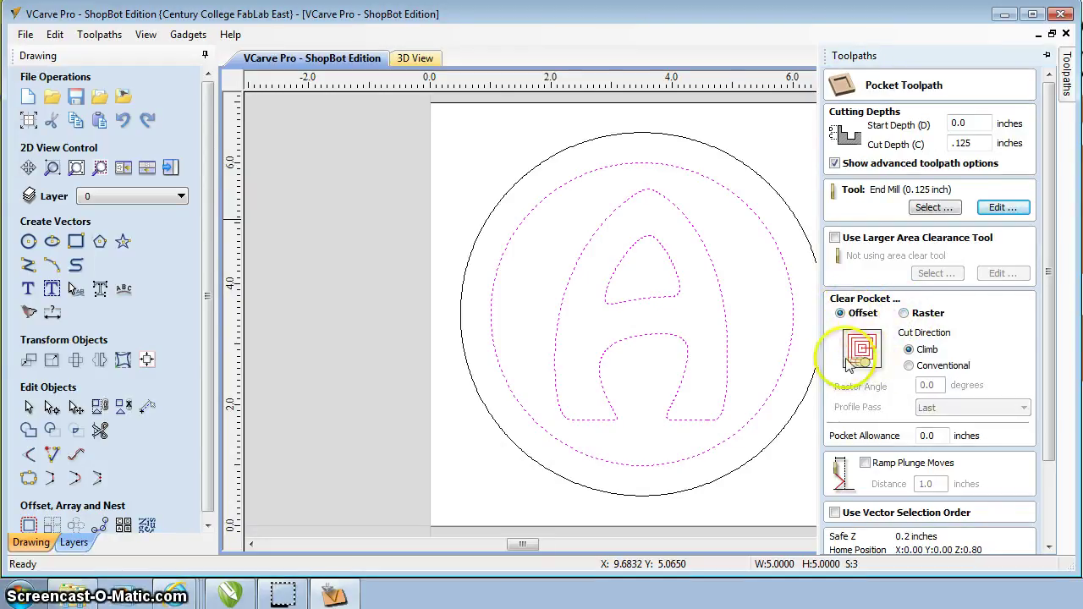
{"action": "left_click", "coordinate": [904, 314]}
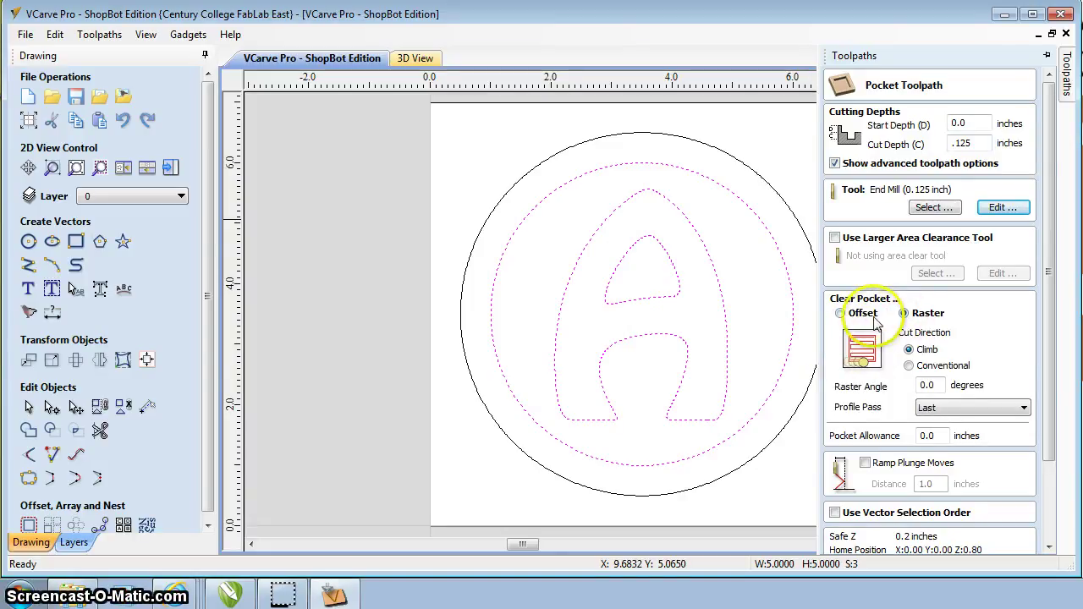
{"action": "left_click", "coordinate": [840, 314]}
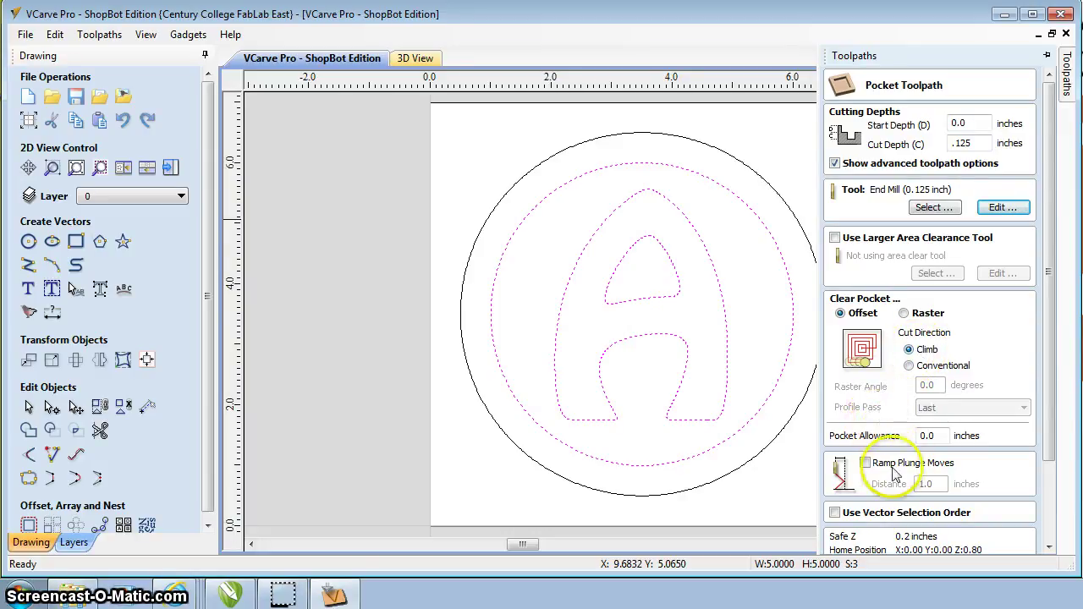
Name the pocket toolpath "Pocket" and calculate it.
{"action": "left_click_drag", "start_coordinate": [1048, 402], "coordinate": [1048, 482]}
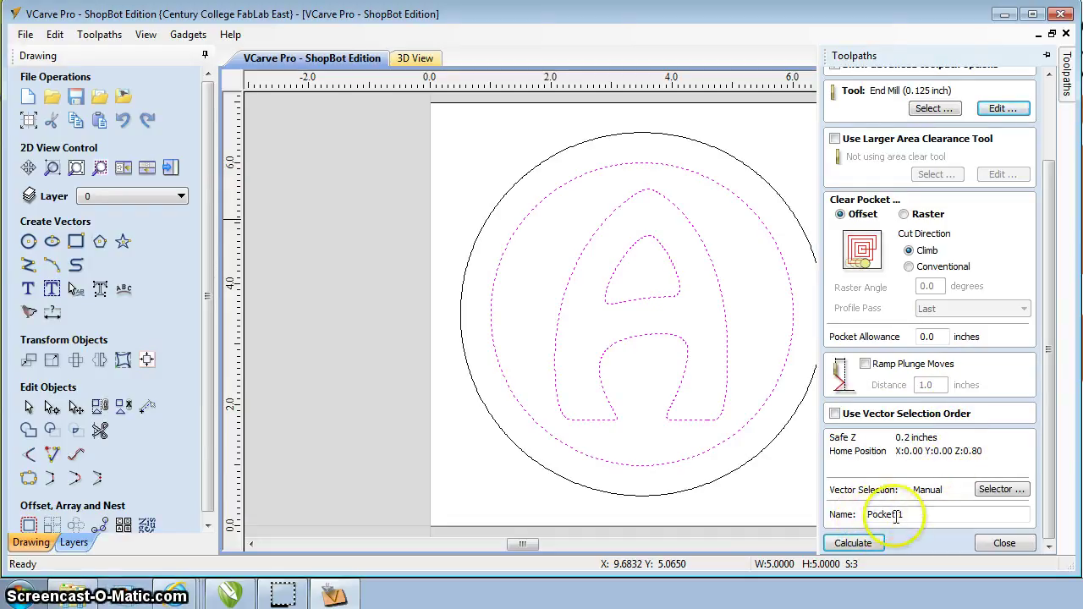
{"action": "left_click_drag", "start_coordinate": [905, 513], "coordinate": [853, 513]}
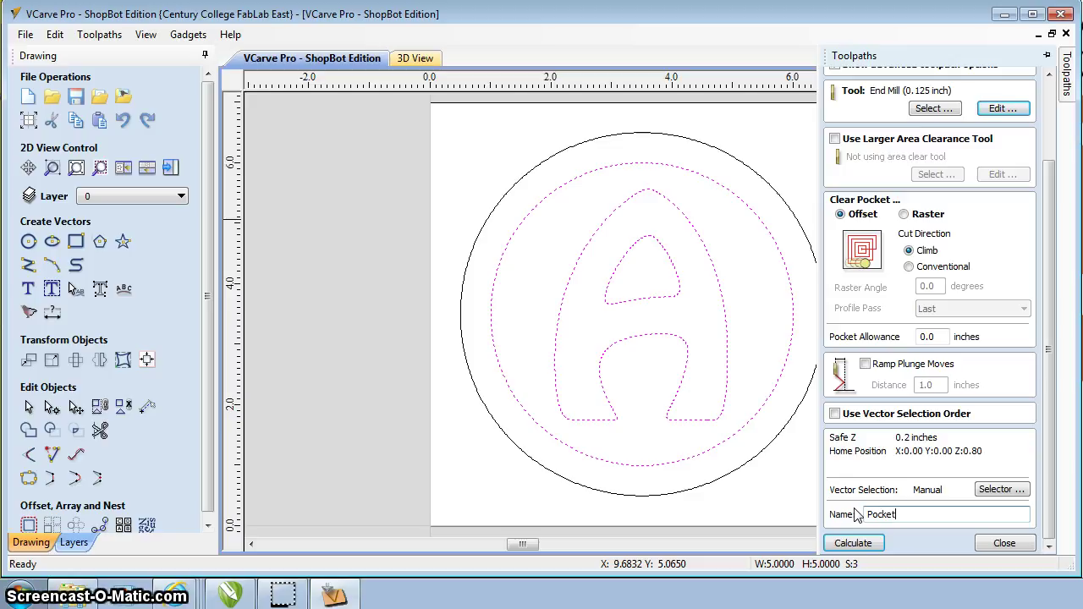
{"action": "left_click", "coordinate": [864, 543]}
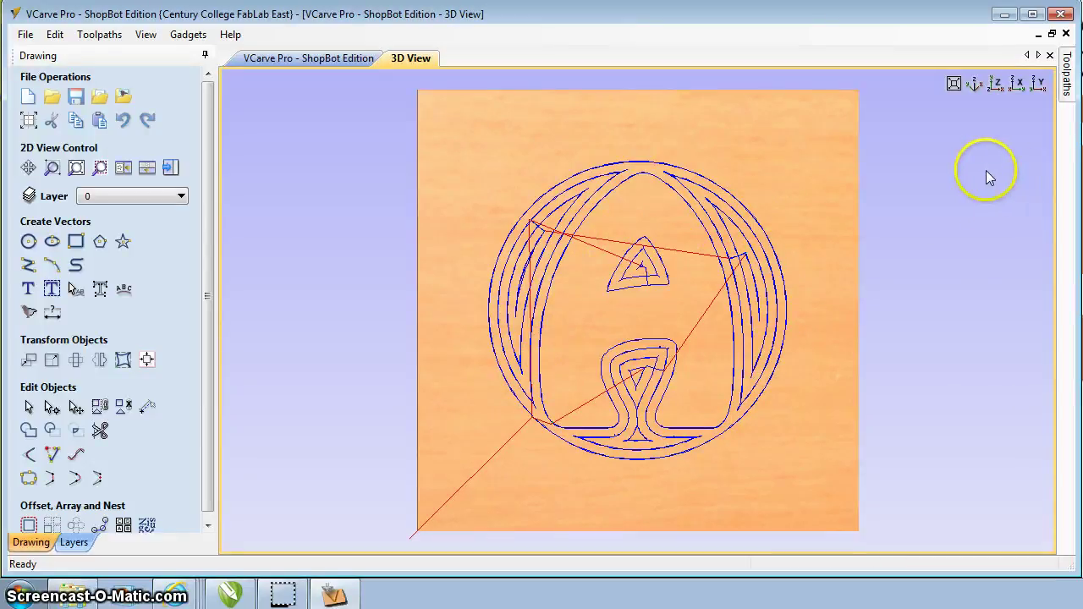
Preview all toolpaths on the material, examine the simulated carving from an angle in 3D, and close the preview.
{"action": "left_click", "coordinate": [1069, 77]}
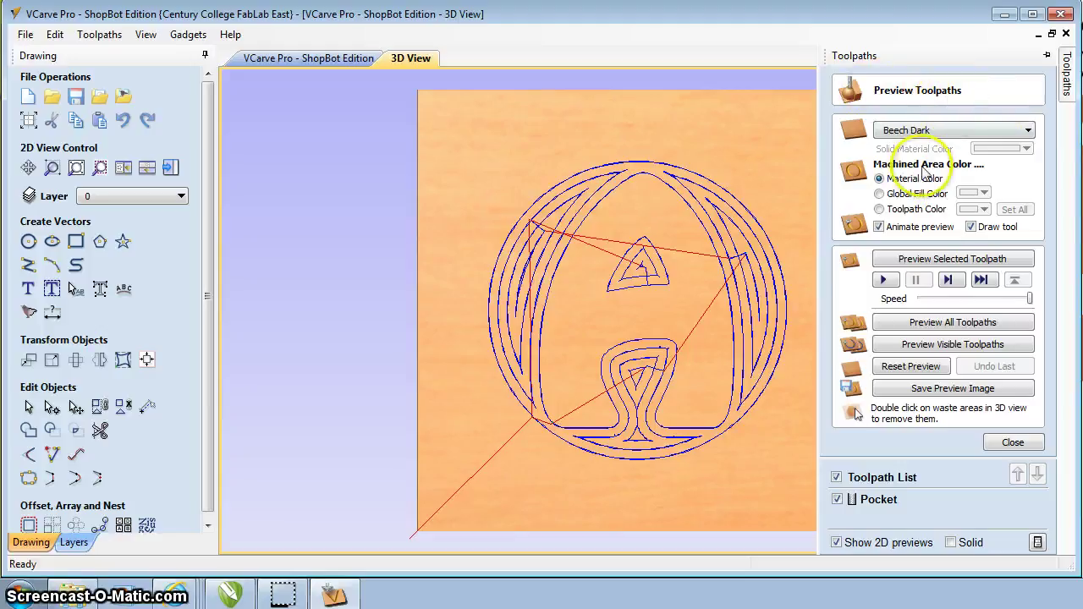
{"action": "left_click", "coordinate": [925, 325]}
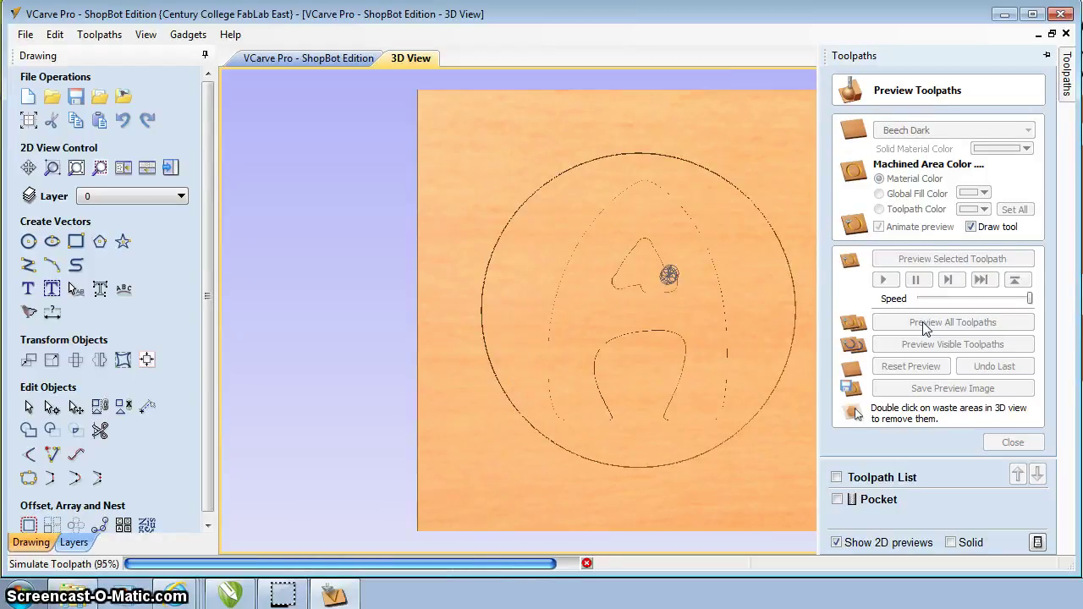
{"action": "left_click", "coordinate": [1067, 98]}
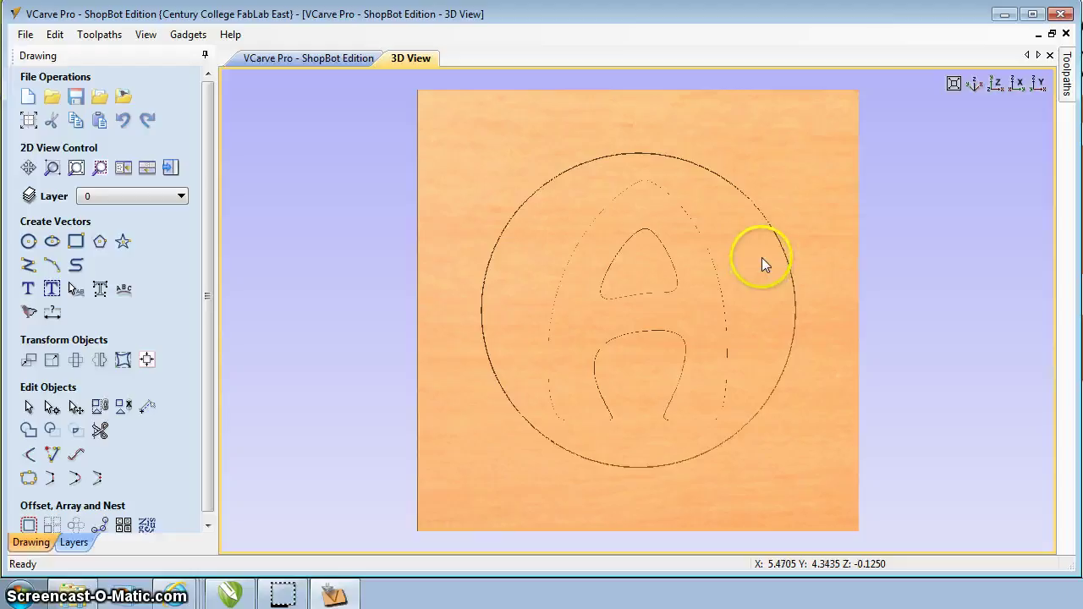
{"action": "left_click_drag", "start_coordinate": [829, 255], "coordinate": [839, 211]}
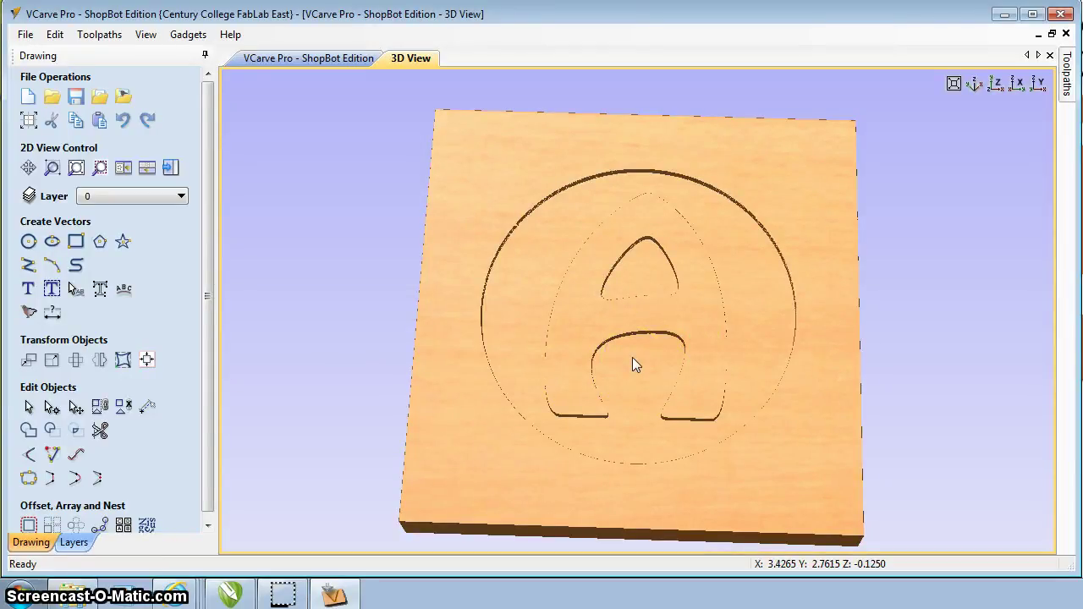
{"action": "left_click", "coordinate": [710, 320]}
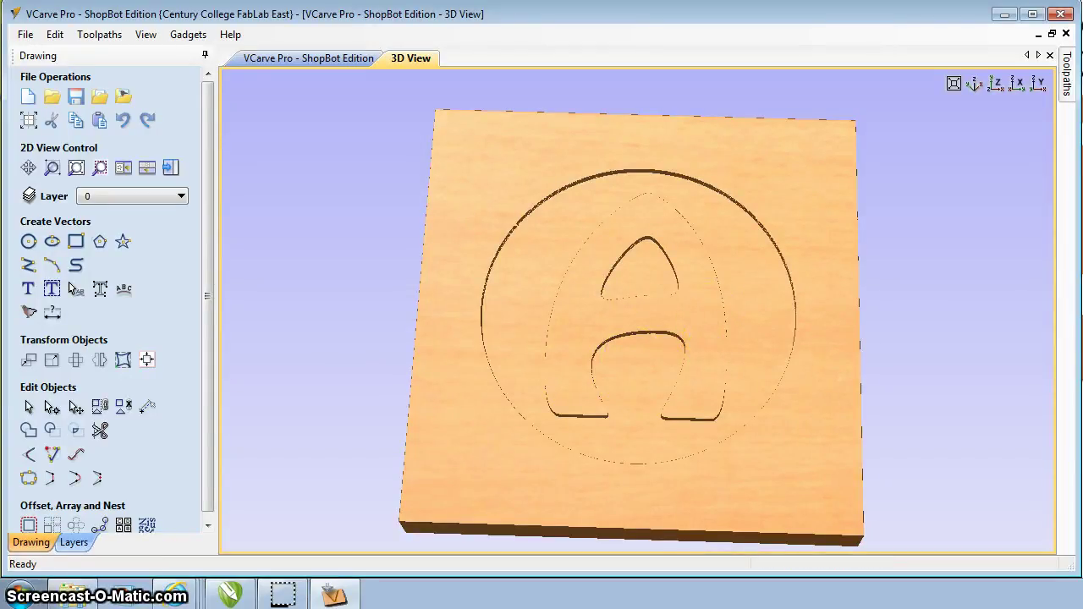
{"action": "left_click", "coordinate": [1069, 84]}
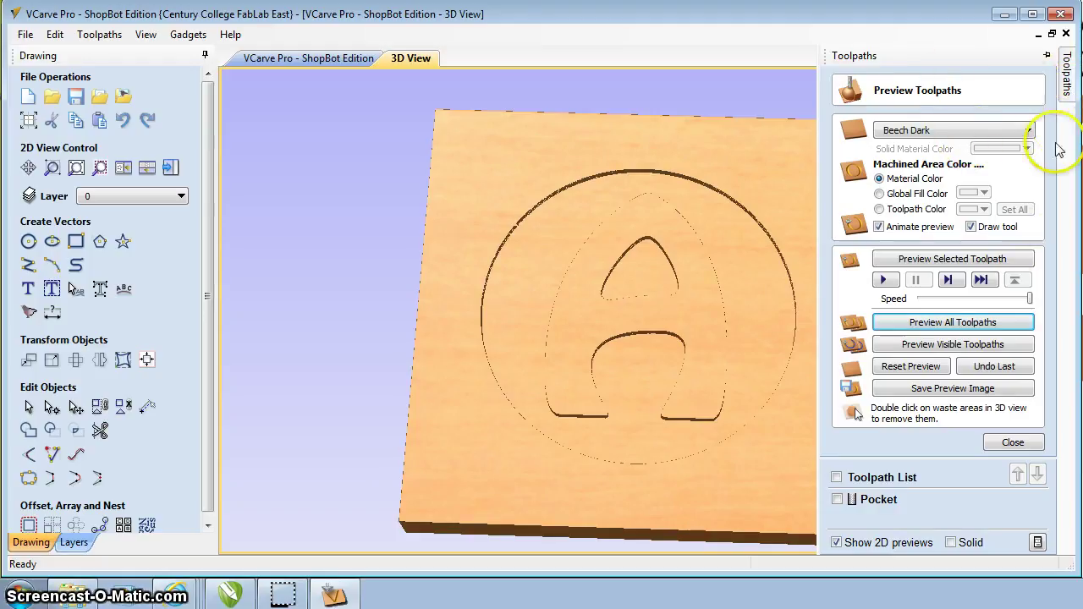
{"action": "left_click", "coordinate": [1008, 443]}
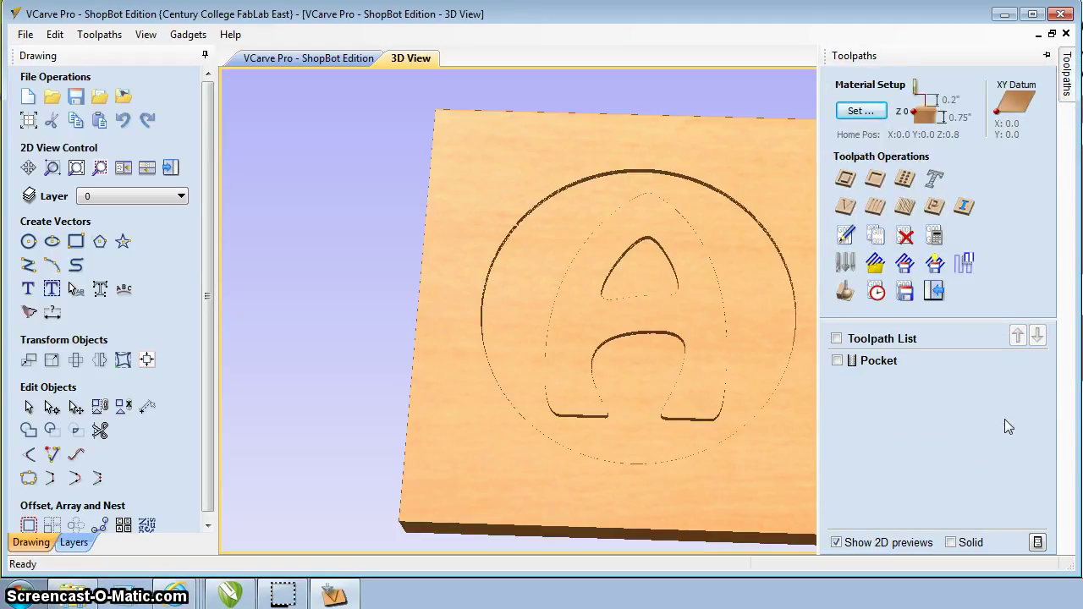
Show the Pocket toolpath's lines in the 3D view and hide them again.
{"action": "left_click", "coordinate": [1001, 422]}
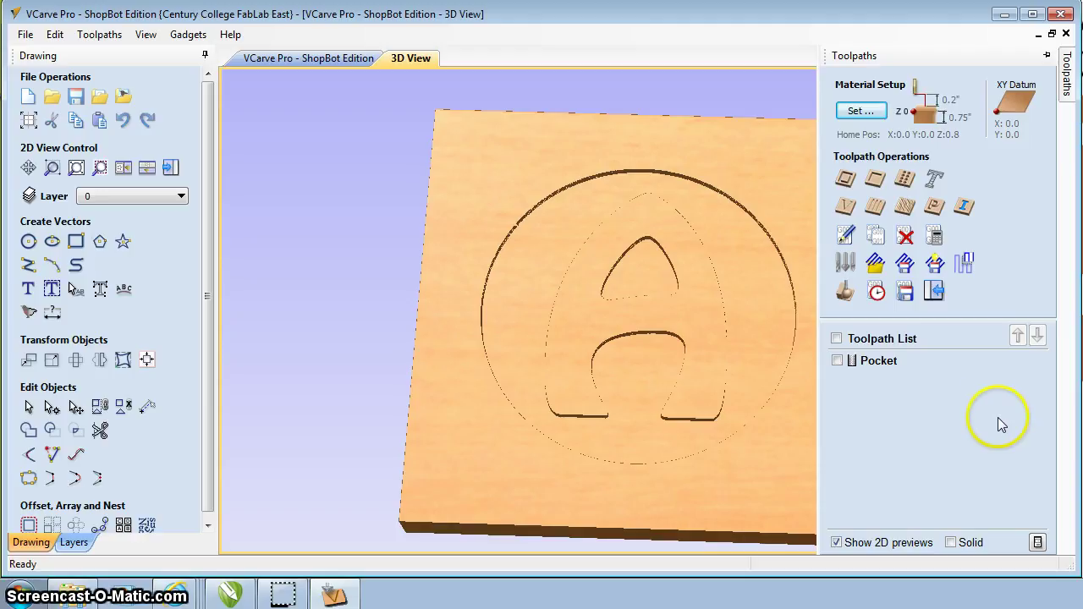
{"action": "left_click", "coordinate": [837, 340]}
{"action": "left_click", "coordinate": [838, 339]}
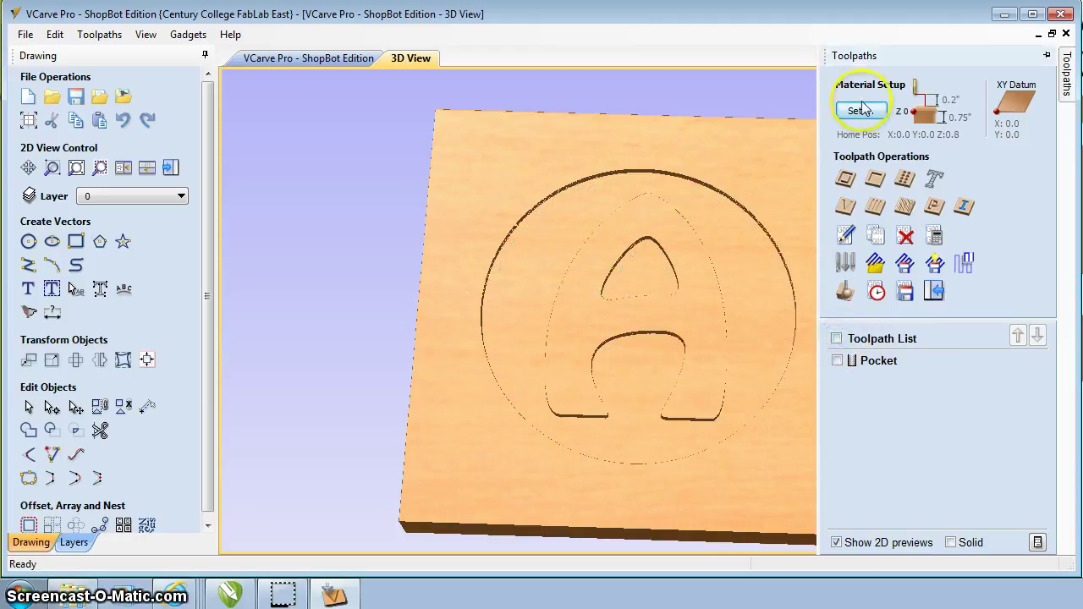
{"action": "left_click", "coordinate": [876, 364]}
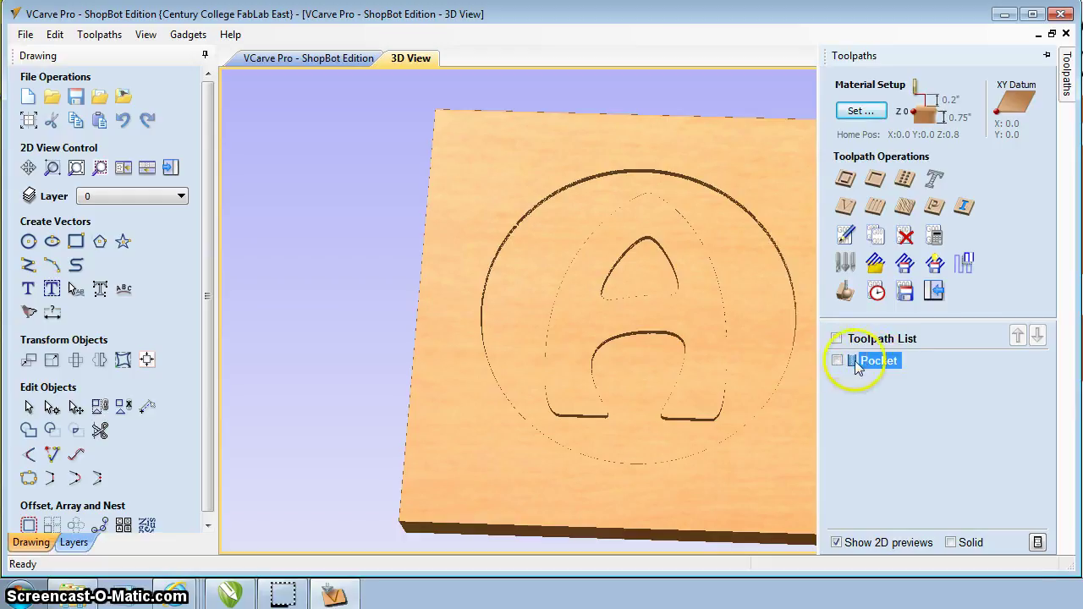
{"action": "left_click", "coordinate": [838, 361]}
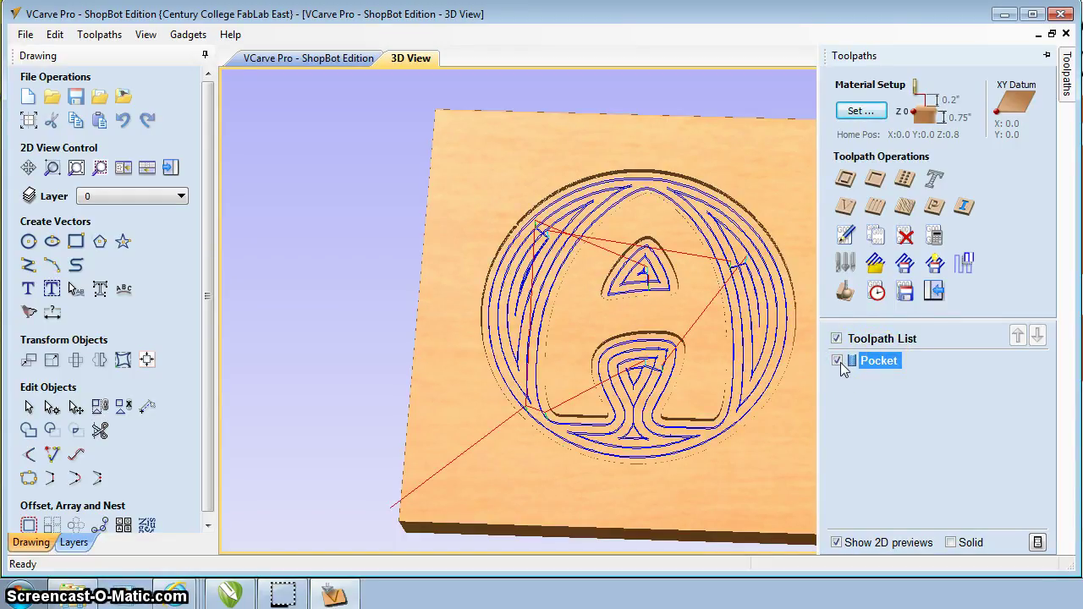
{"action": "left_click", "coordinate": [838, 362]}
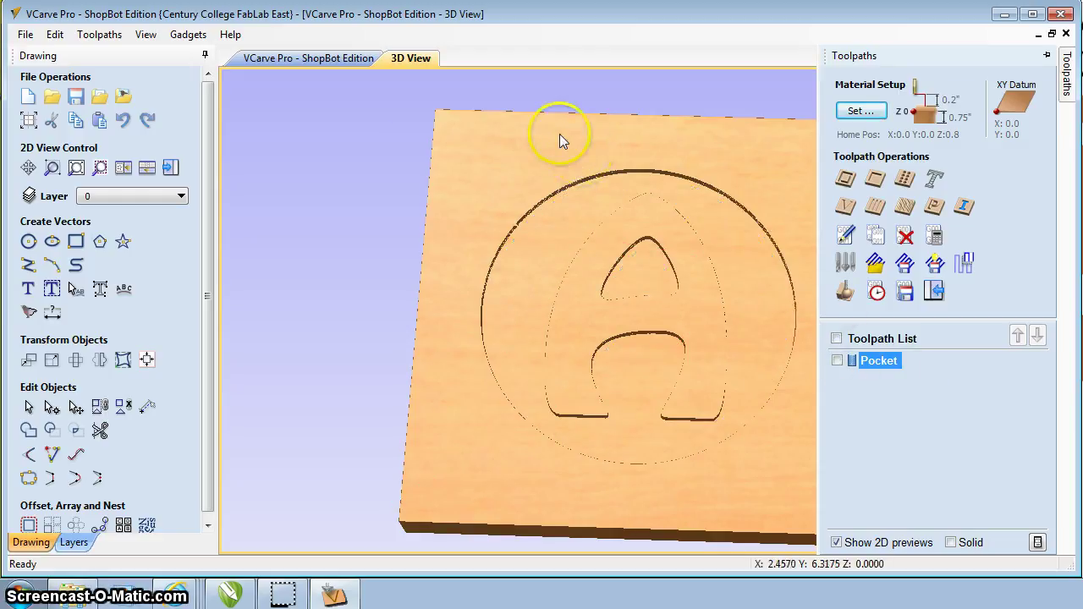
Start a 2D profile toolpath for the outer circle in the 2D drawing with a cut depth of .78 inches.
{"action": "left_click", "coordinate": [291, 61]}
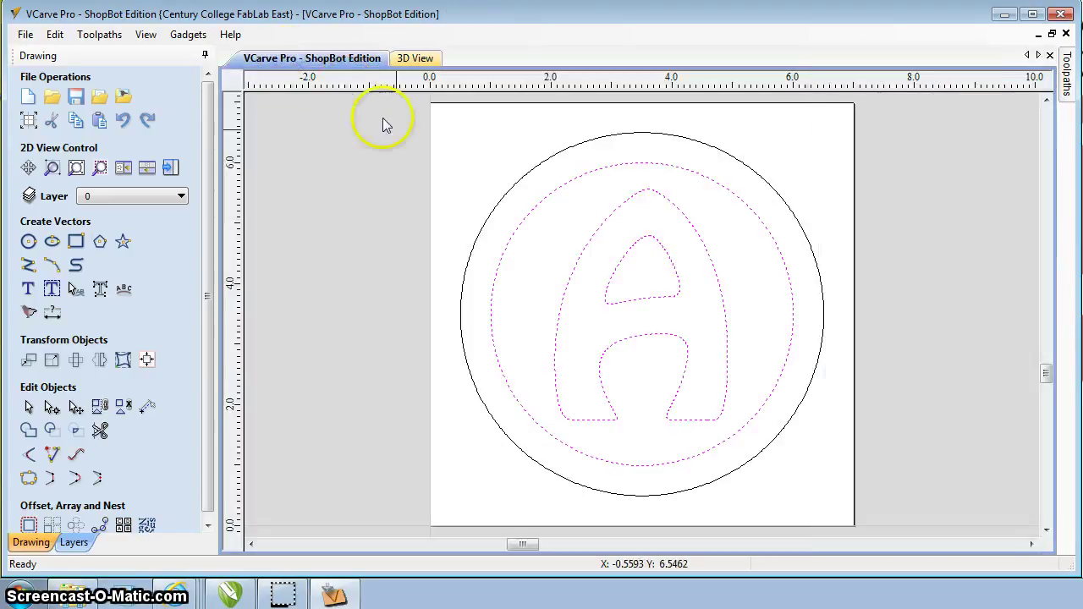
{"action": "left_click", "coordinate": [793, 213]}
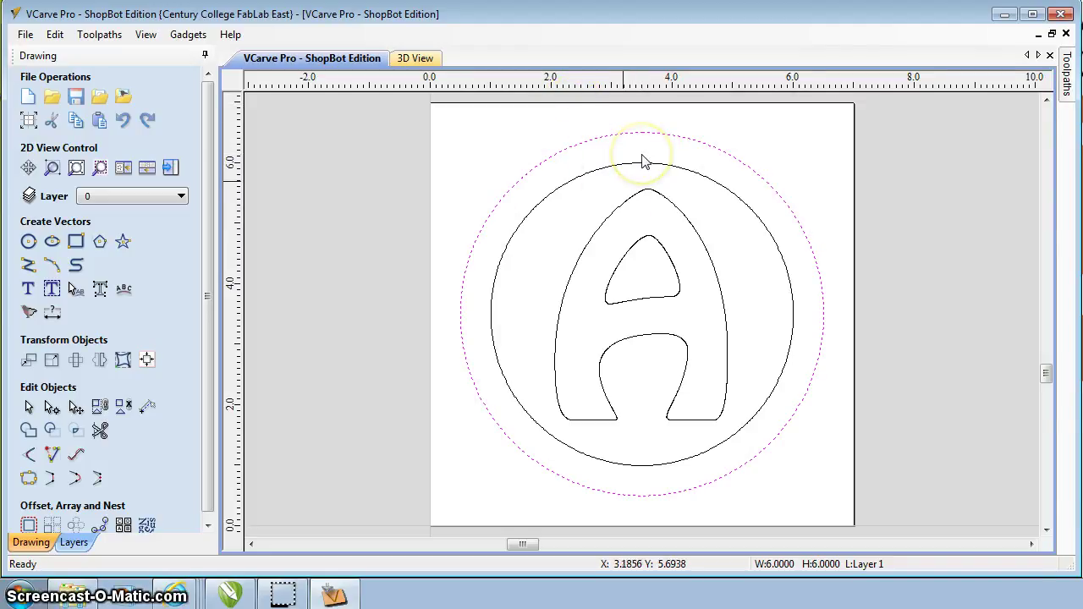
{"action": "left_click", "coordinate": [1066, 81]}
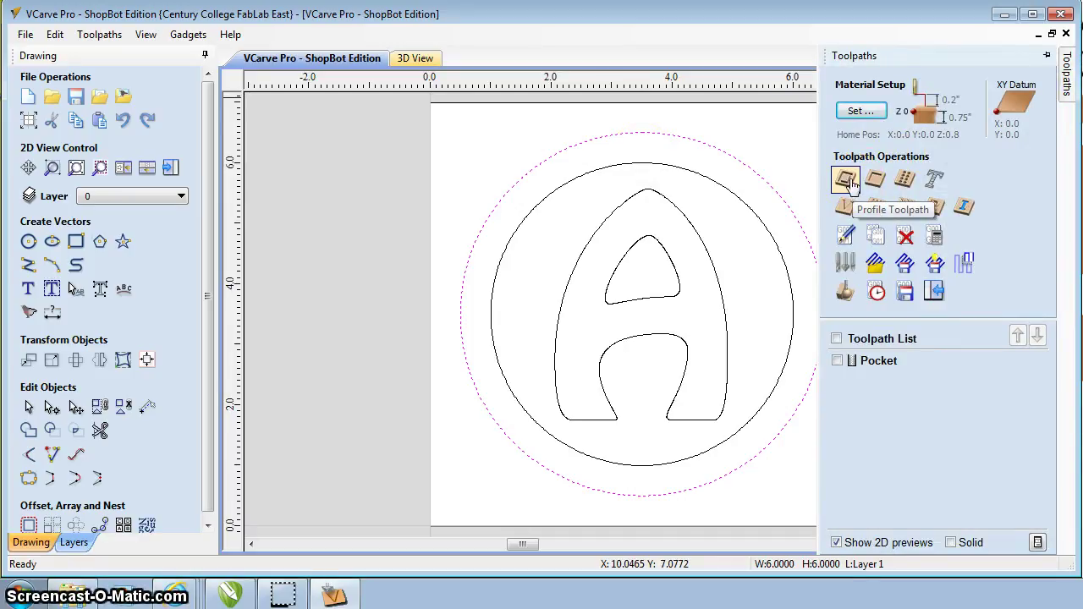
{"action": "left_click", "coordinate": [846, 180]}
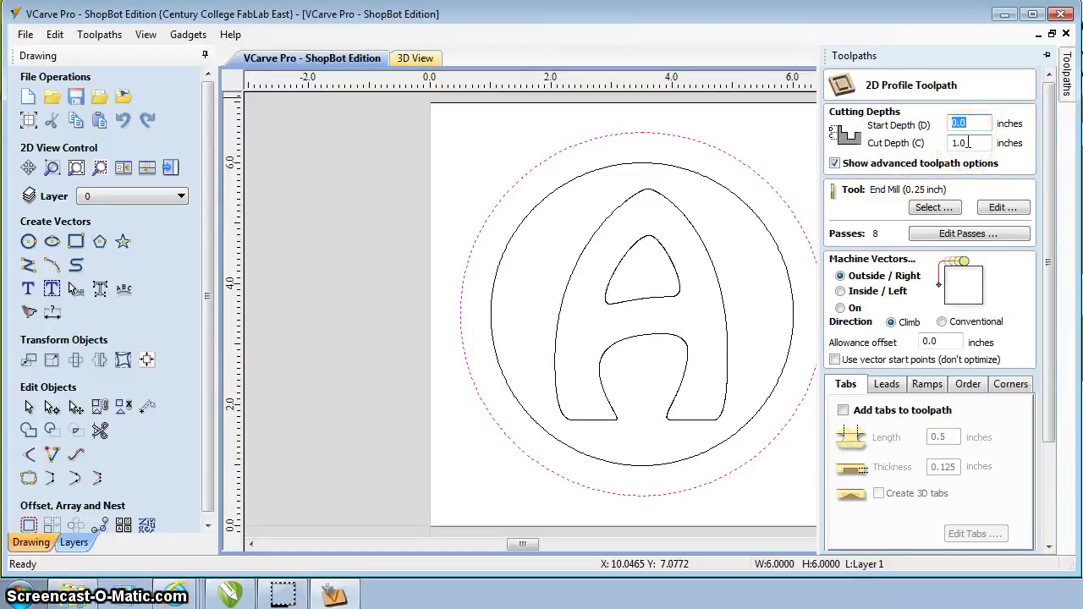
{"action": "left_click_drag", "start_coordinate": [967, 143], "coordinate": [953, 143]}
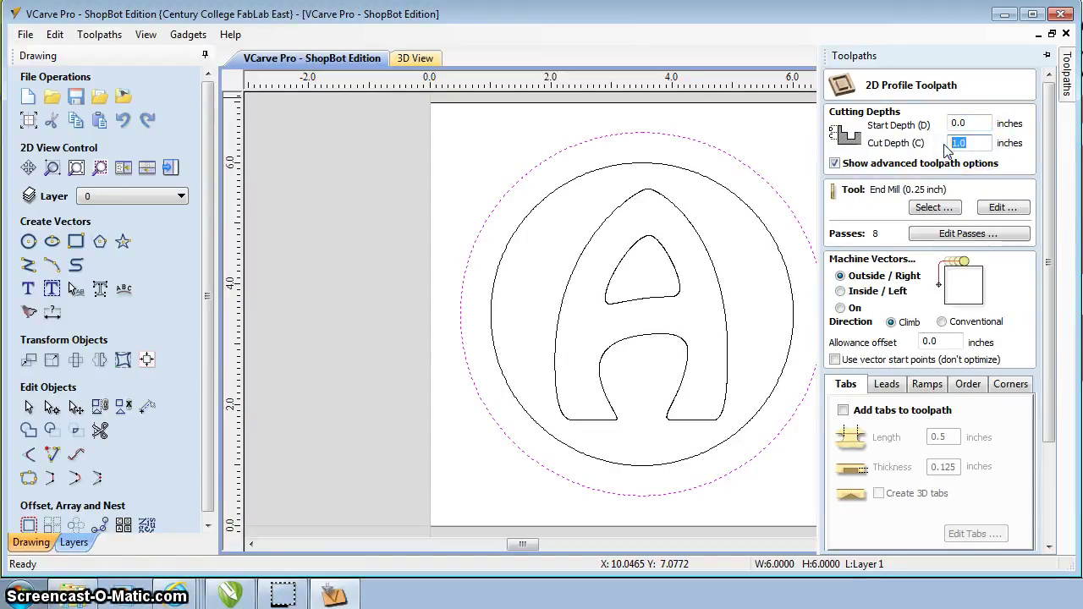
{"action": "type", "text": ".75"}
{"action": "type", "text": "8"}
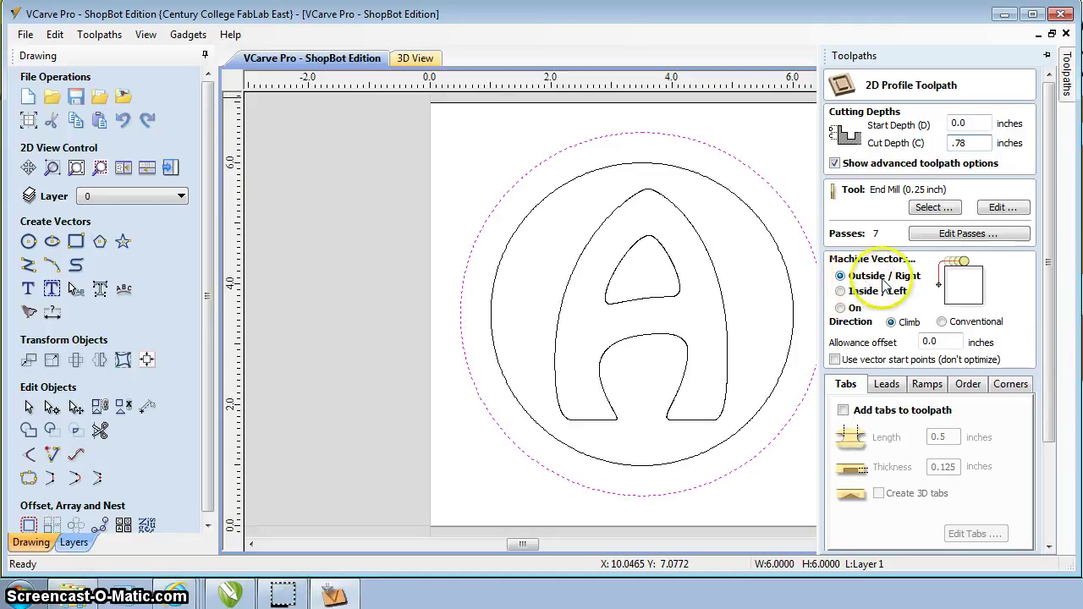
Try machining the profile Inside / Left and On the vector, and return the setting to Outside / Right.
{"action": "left_click", "coordinate": [842, 292]}
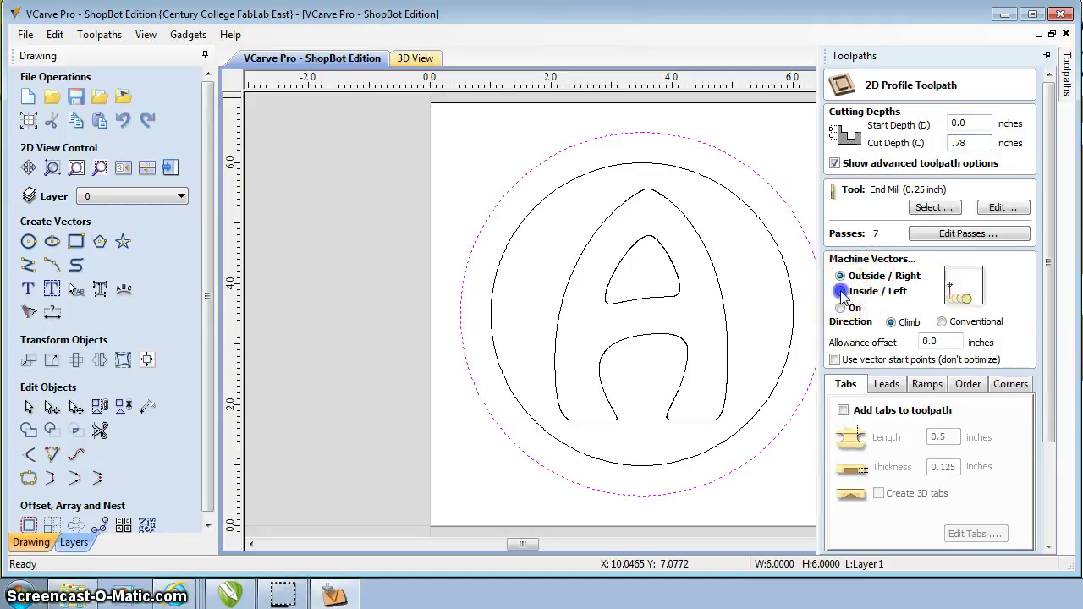
{"action": "left_click", "coordinate": [840, 308]}
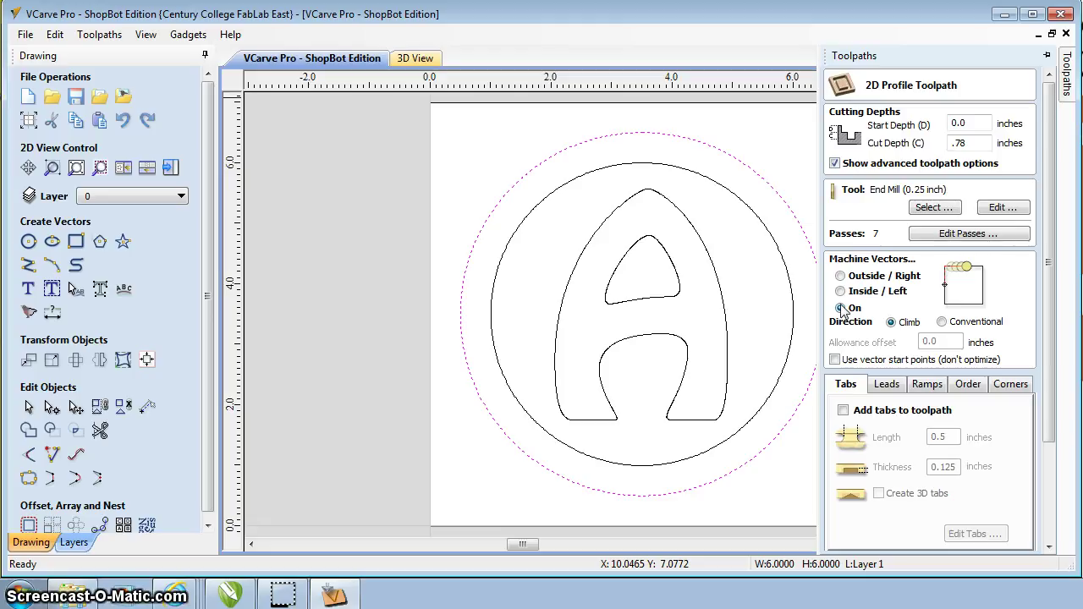
{"action": "left_click", "coordinate": [841, 279]}
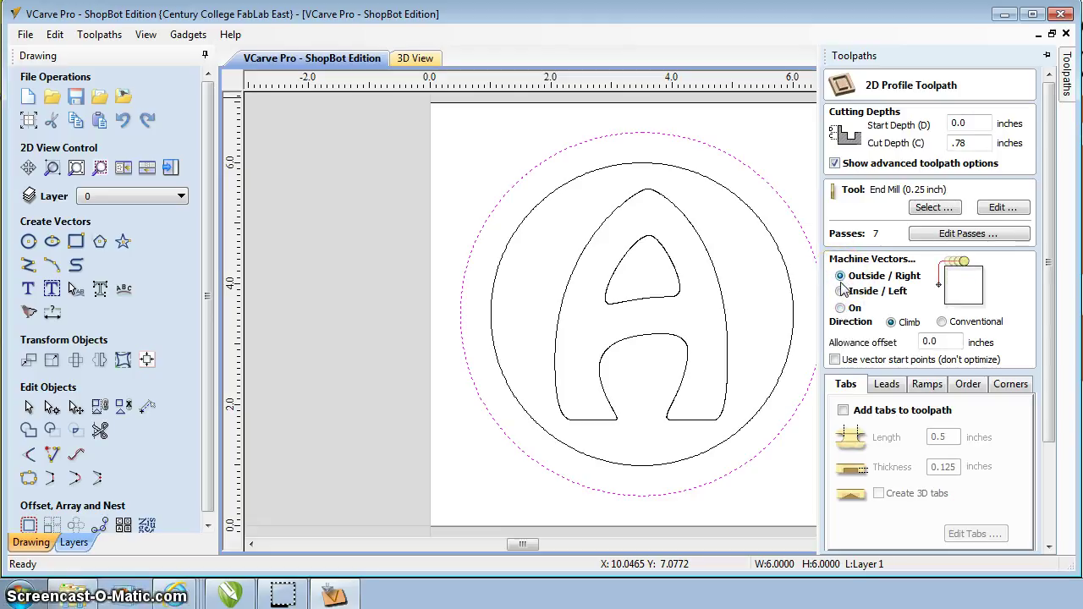
Add tabs to the outer circle's profile toolpath with a length of 0.375 inches and a thickness of 0.10 inches.
{"action": "left_click", "coordinate": [842, 308]}
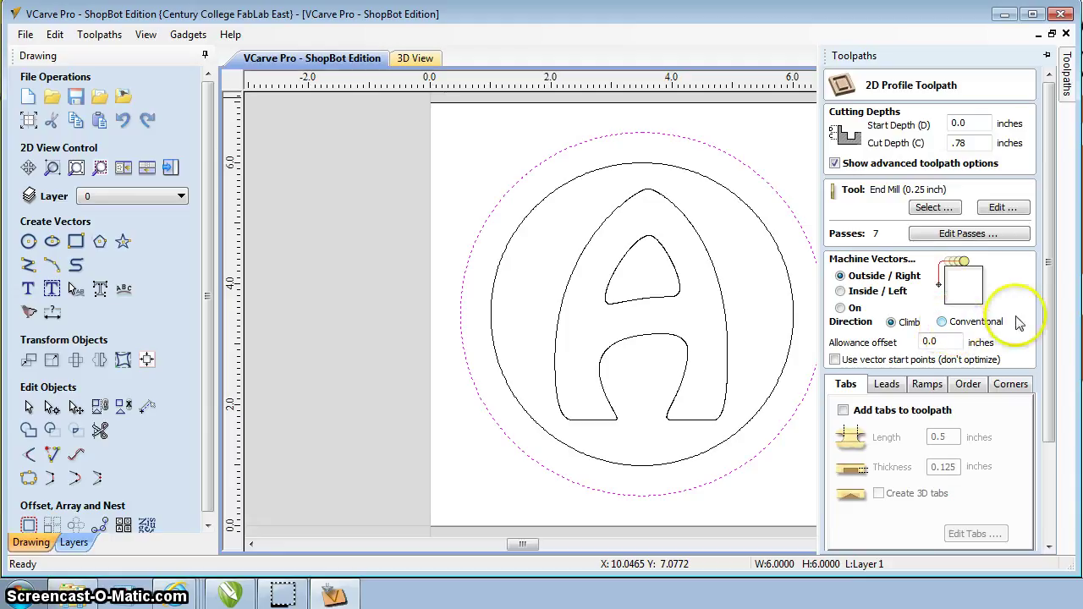
{"action": "left_click_drag", "start_coordinate": [1054, 290], "coordinate": [1055, 392]}
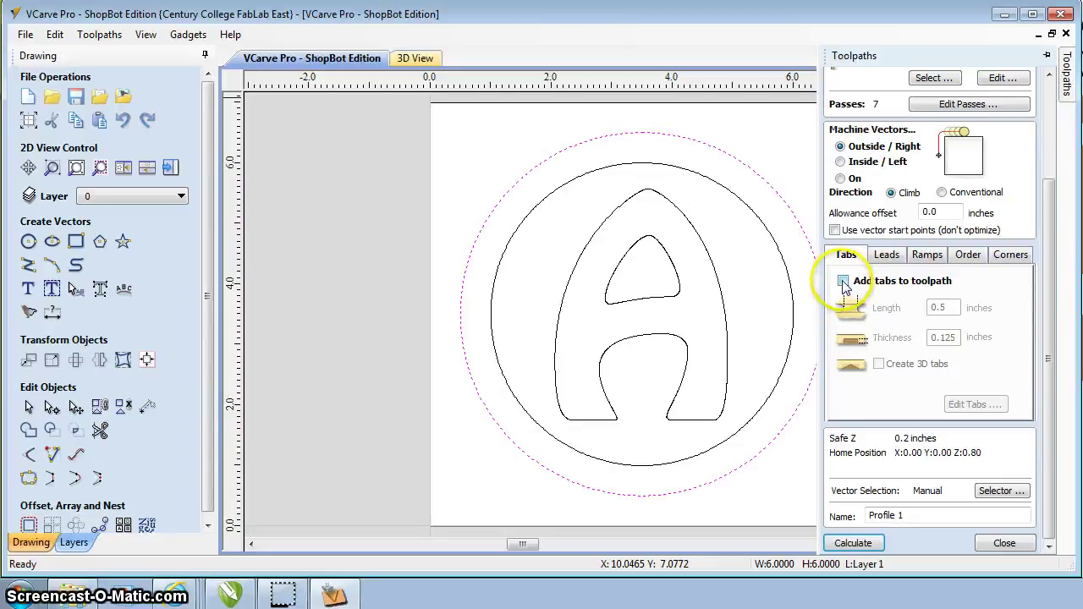
{"action": "left_click", "coordinate": [843, 282]}
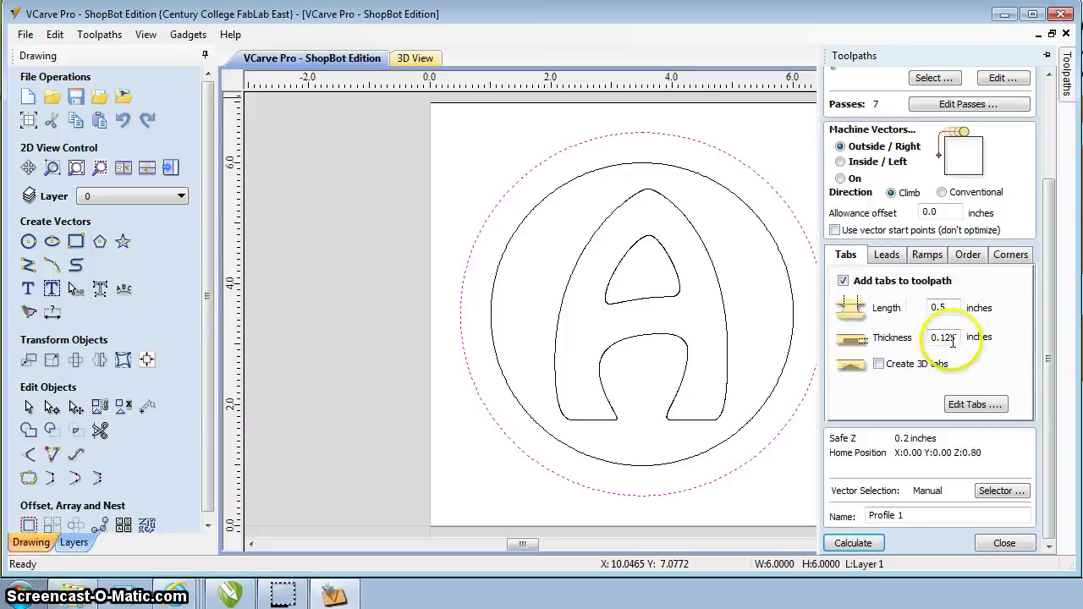
{"action": "left_click", "coordinate": [946, 307]}
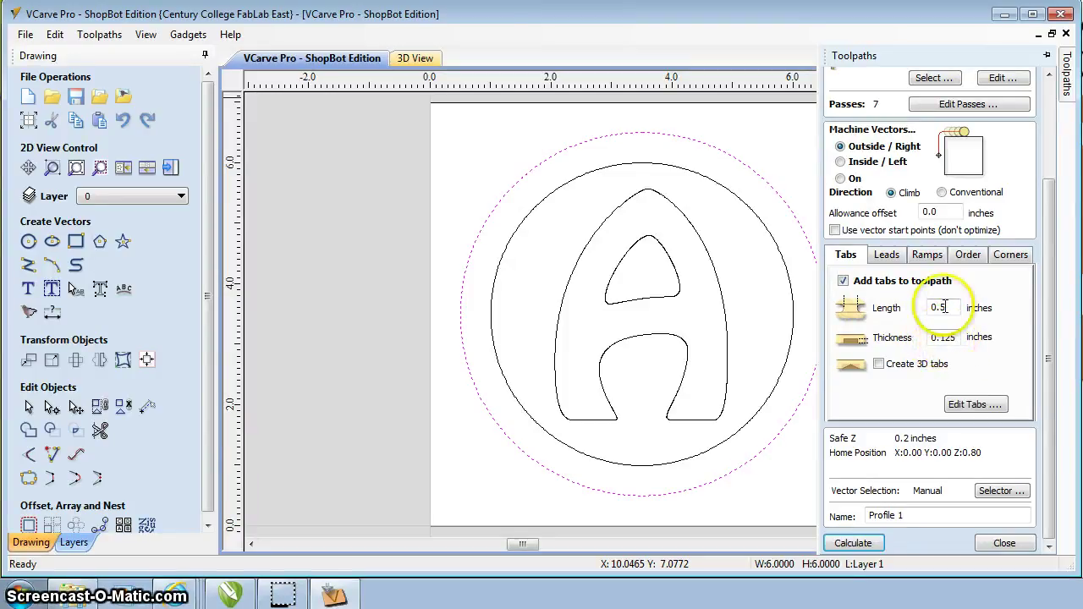
{"action": "double_click", "coordinate": [940, 307]}
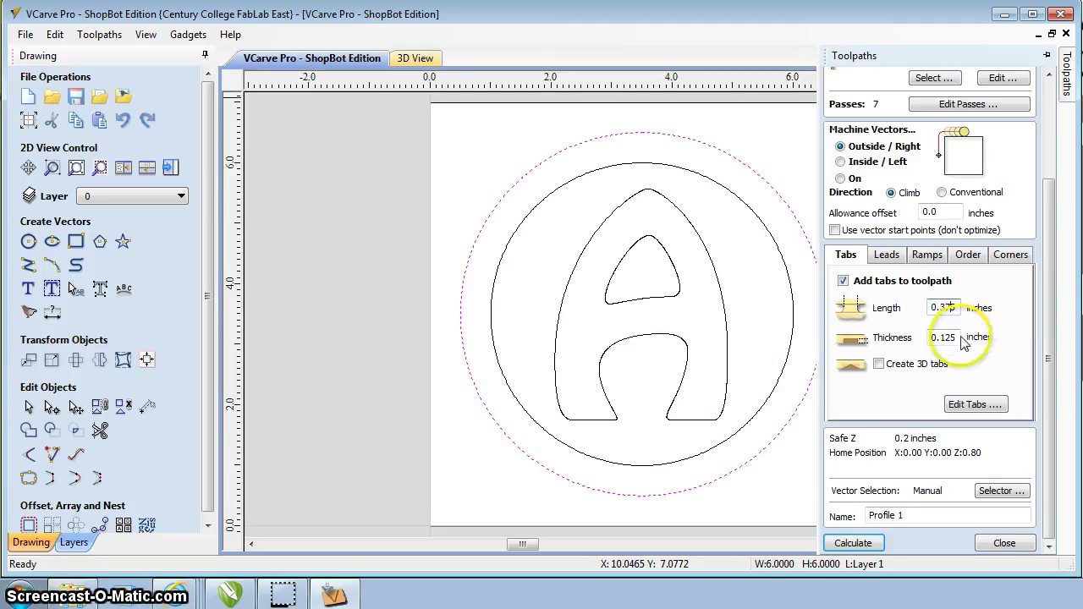
{"action": "left_click_drag", "start_coordinate": [945, 338], "coordinate": [963, 337]}
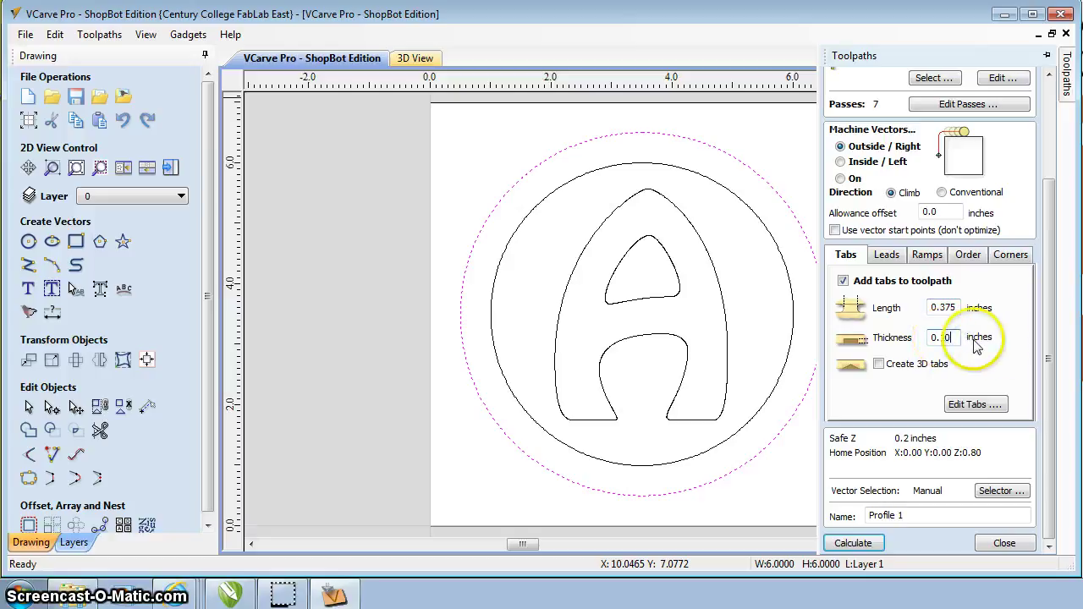
{"action": "type", "text": "0"}
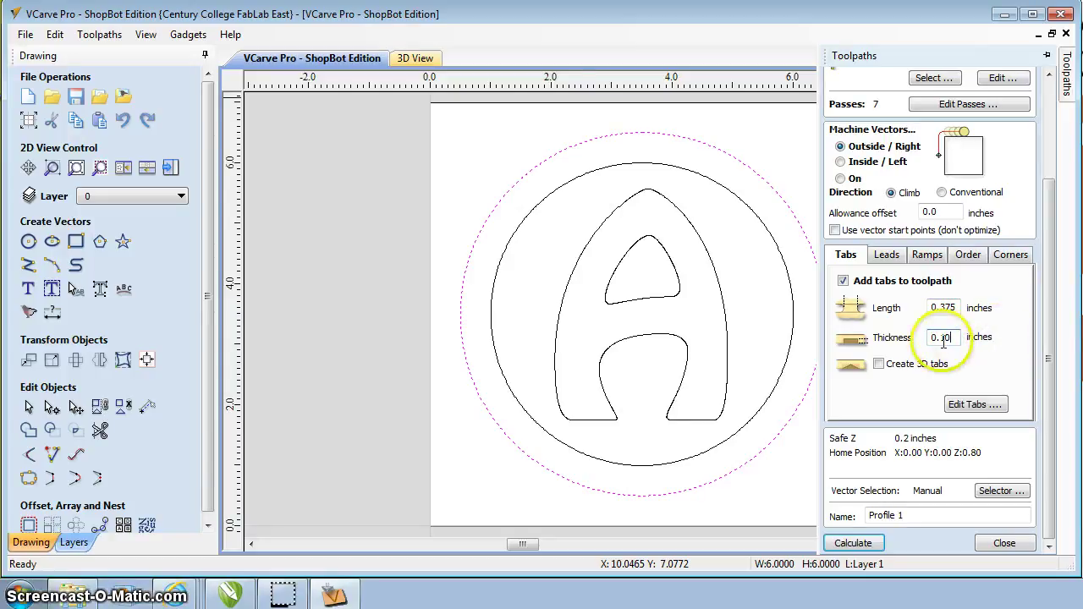
Place a constant number of 3 tabs around the outer circle, with the first tab at the machining start point.
{"action": "left_click", "coordinate": [973, 406]}
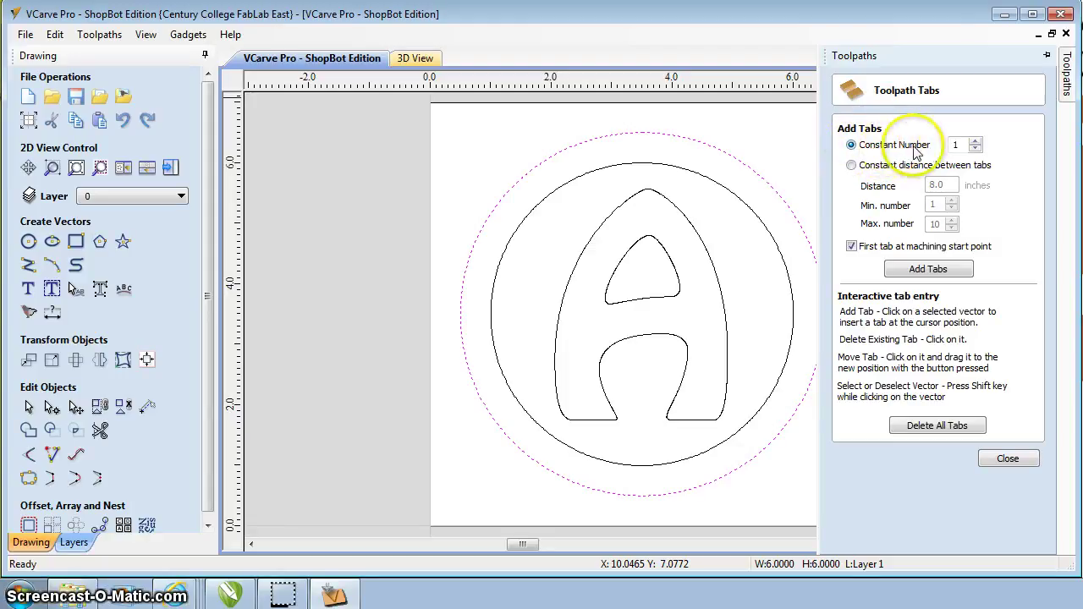
{"action": "left_click", "coordinate": [976, 141]}
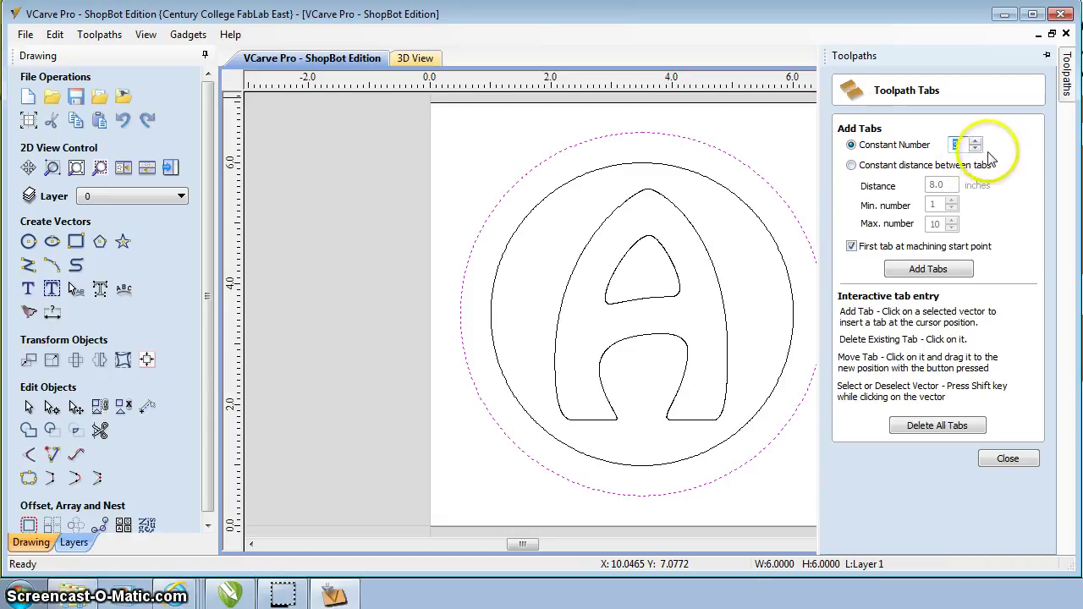
{"action": "left_click", "coordinate": [852, 247]}
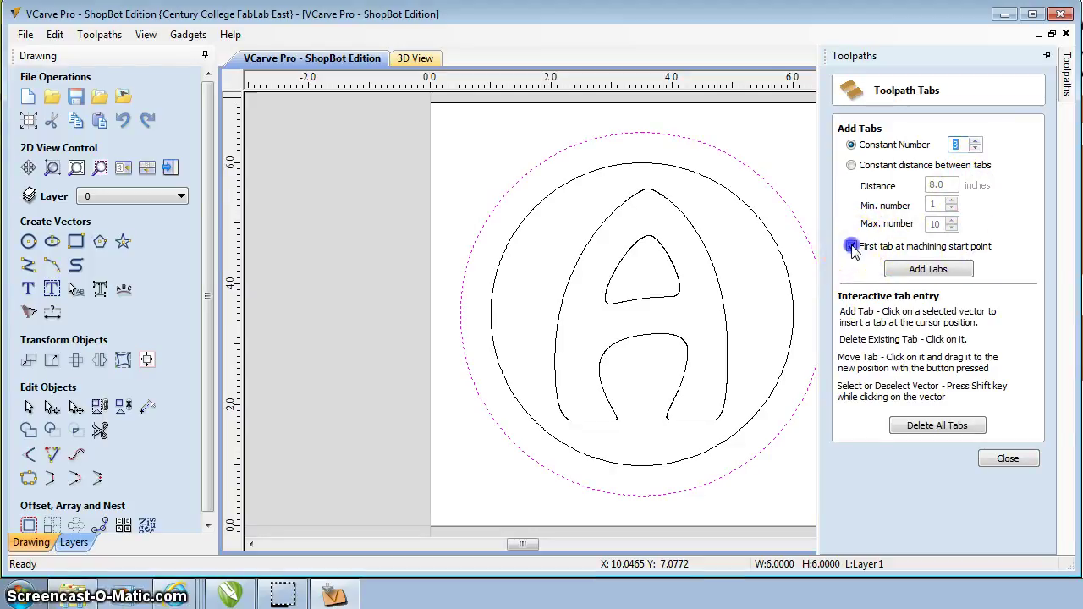
{"action": "left_click", "coordinate": [906, 271]}
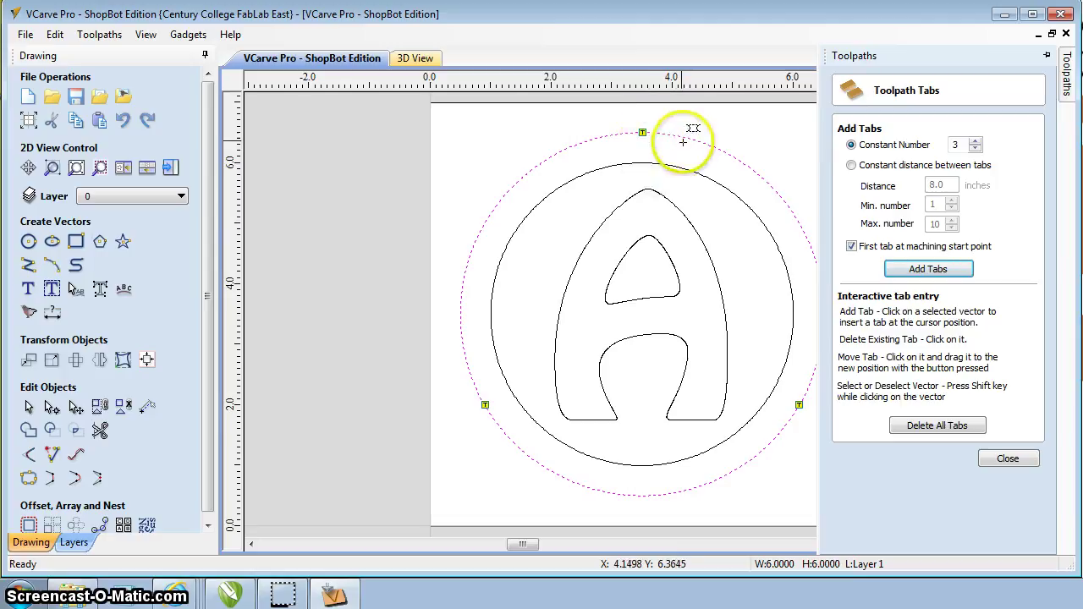
Shift the uppermost tab slightly left along the outer circle and finish editing the tabs.
{"action": "left_click_drag", "start_coordinate": [645, 132], "coordinate": [567, 146]}
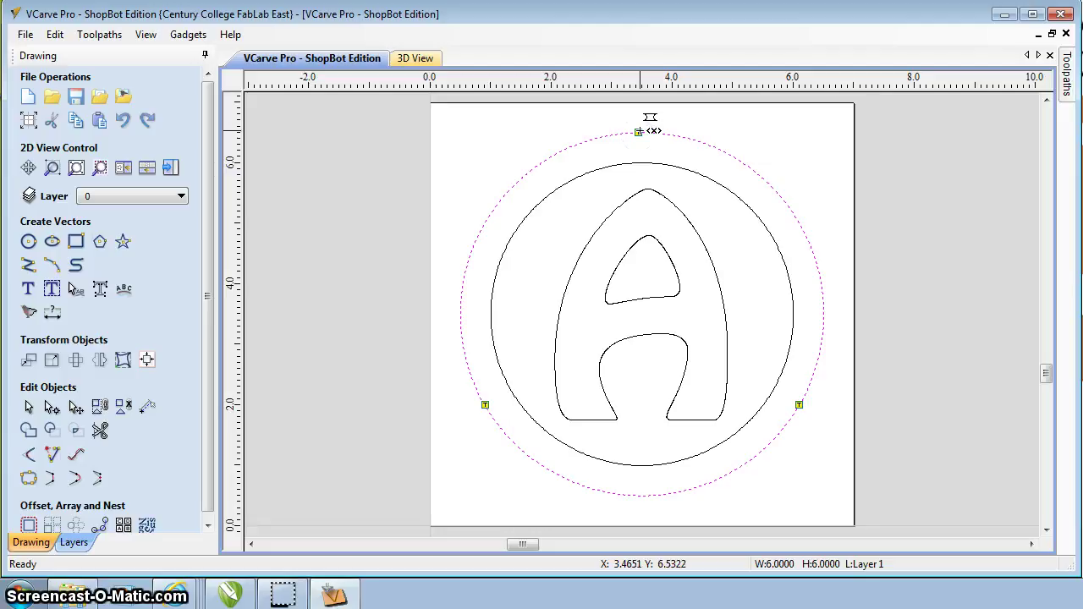
{"action": "left_click_drag", "start_coordinate": [638, 132], "coordinate": [678, 134]}
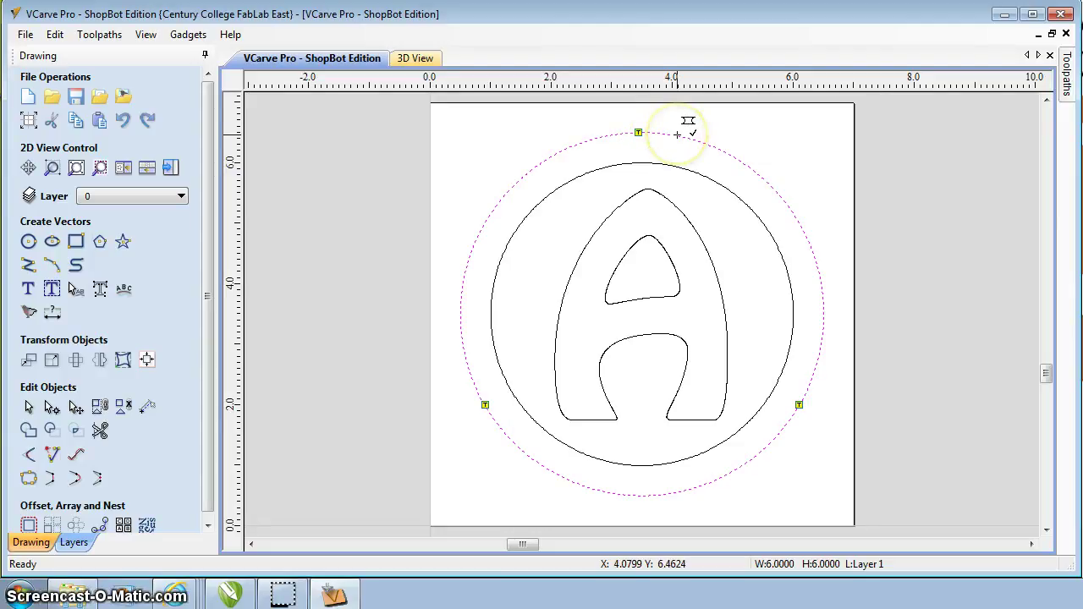
{"action": "left_click", "coordinate": [676, 135]}
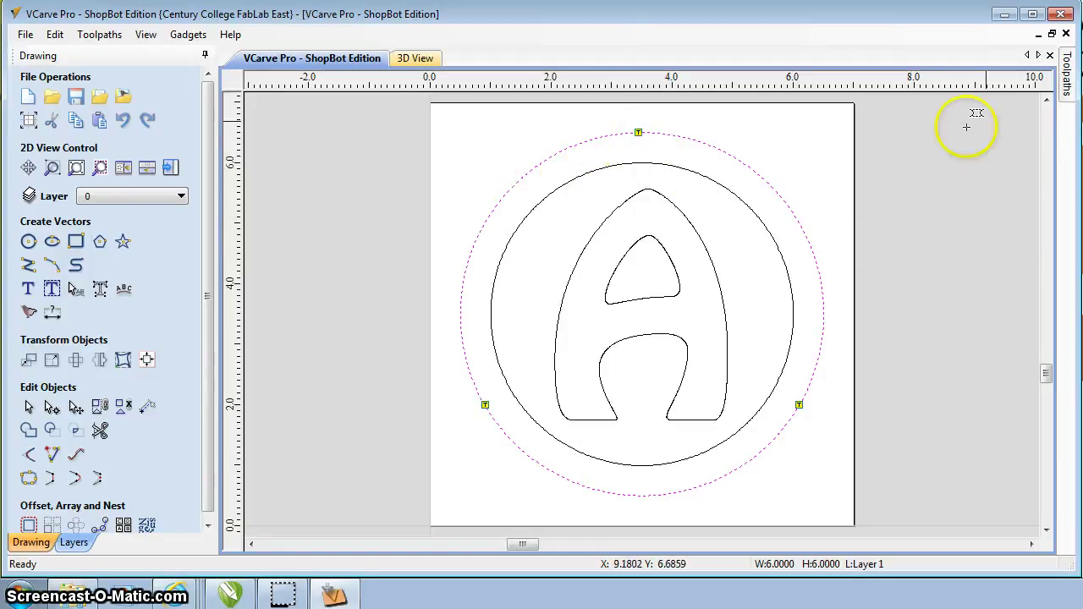
{"action": "left_click", "coordinate": [1067, 83]}
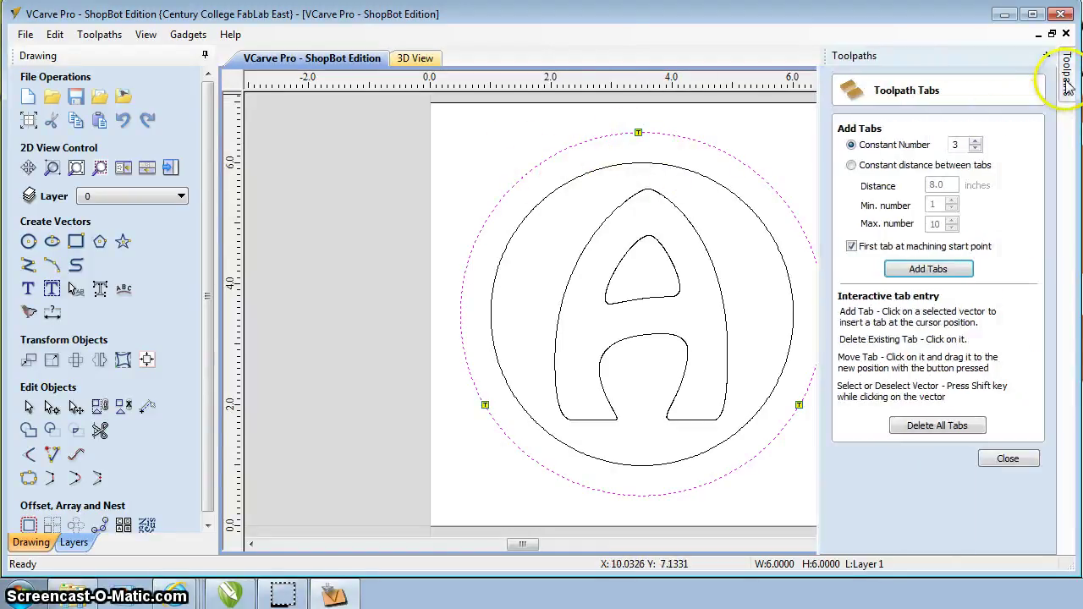
{"action": "left_click", "coordinate": [1003, 461]}
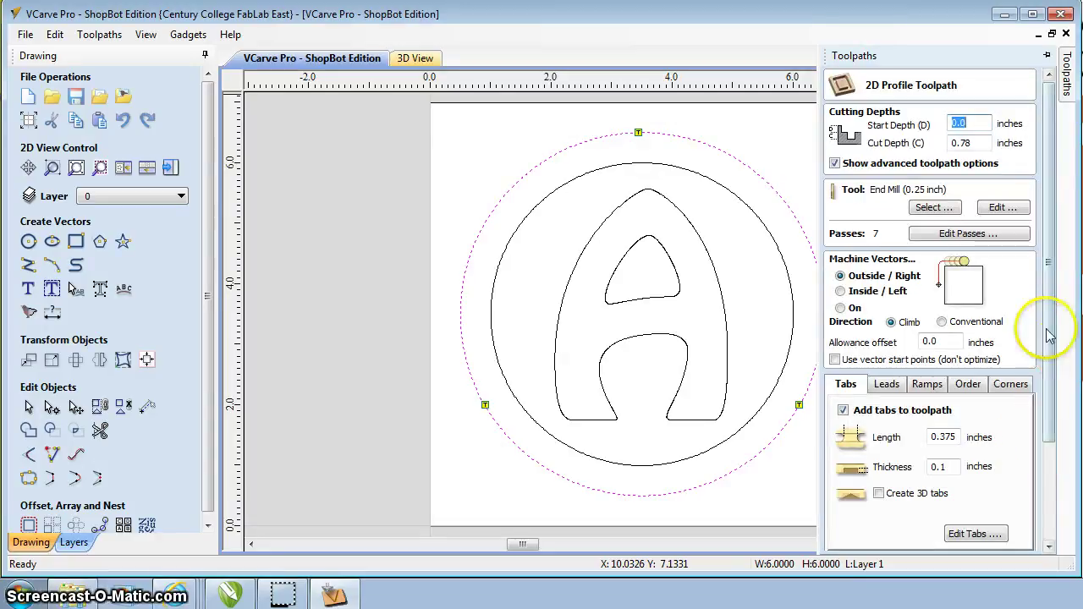
Name the profile toolpath "Profile" and calculate it, accepting the cut through the material.
{"action": "left_click_drag", "start_coordinate": [1049, 330], "coordinate": [1052, 457]}
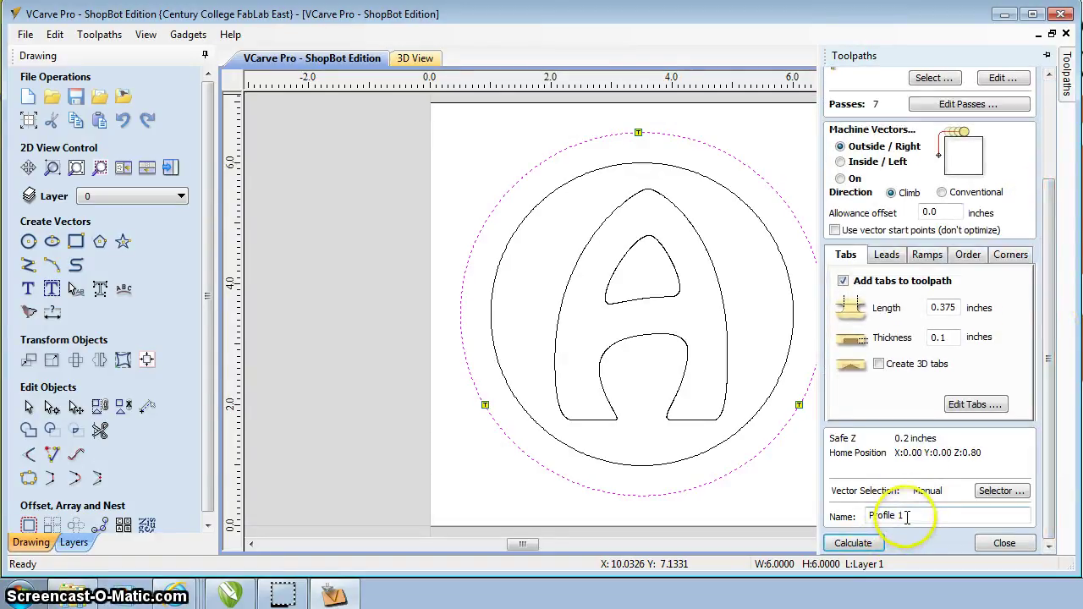
{"action": "left_click_drag", "start_coordinate": [904, 516], "coordinate": [850, 517]}
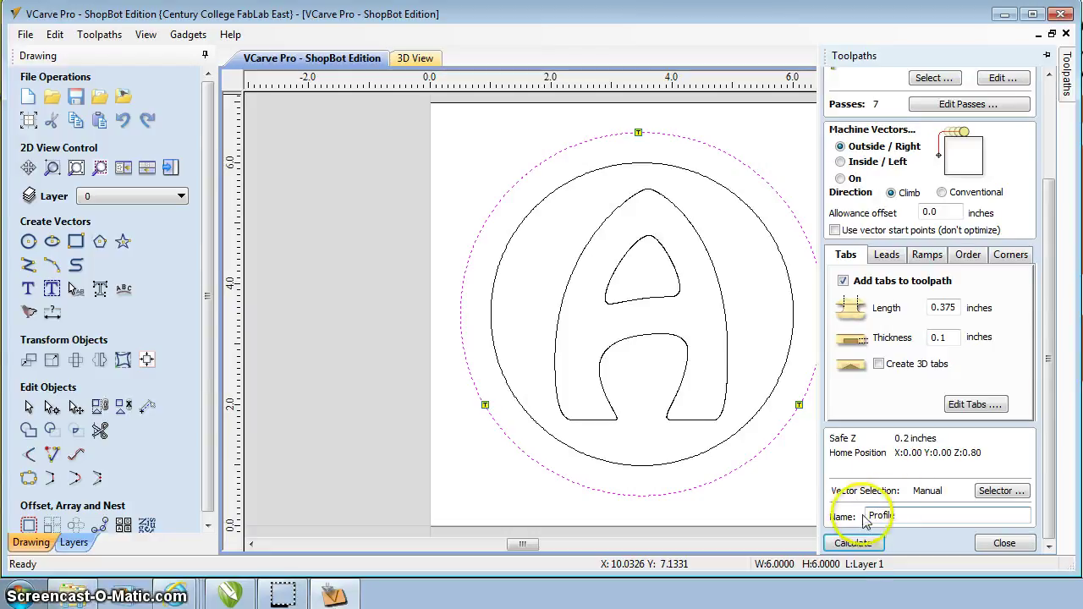
{"action": "left_click", "coordinate": [855, 542]}
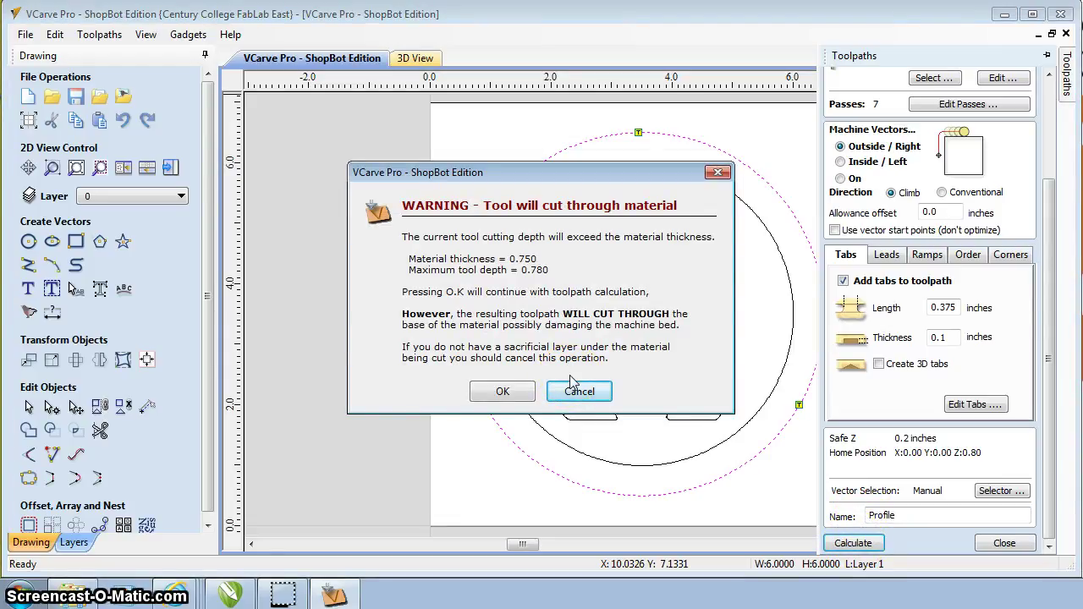
{"action": "left_click", "coordinate": [503, 392]}
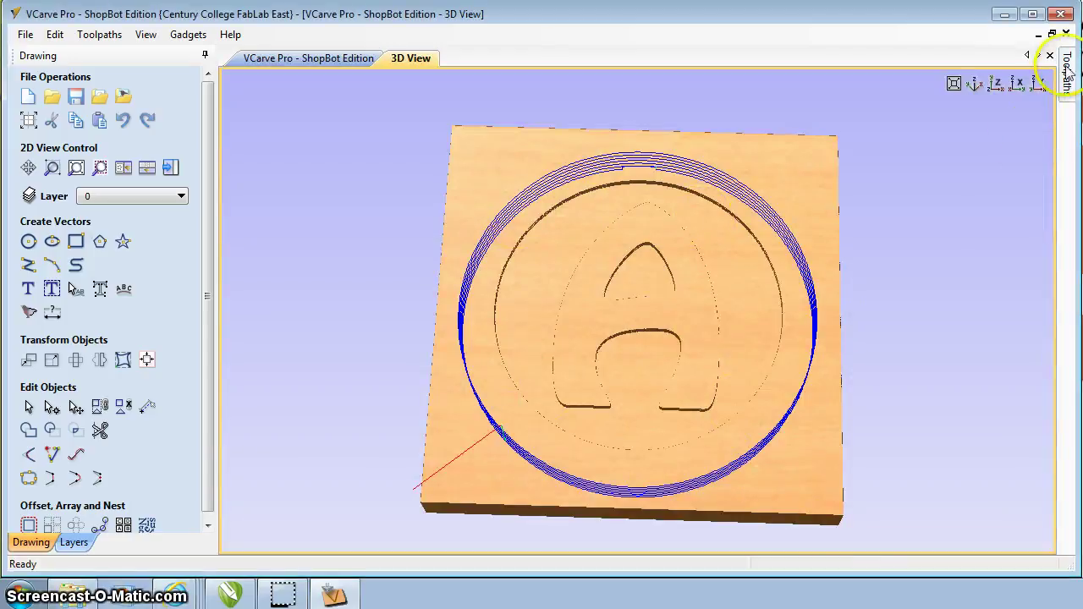
Reset the preview, simulate all toolpaths, examine the cut-out and its tabs from above in 3D, and close the preview.
{"action": "mouse_move", "coordinate": [1068, 68]}
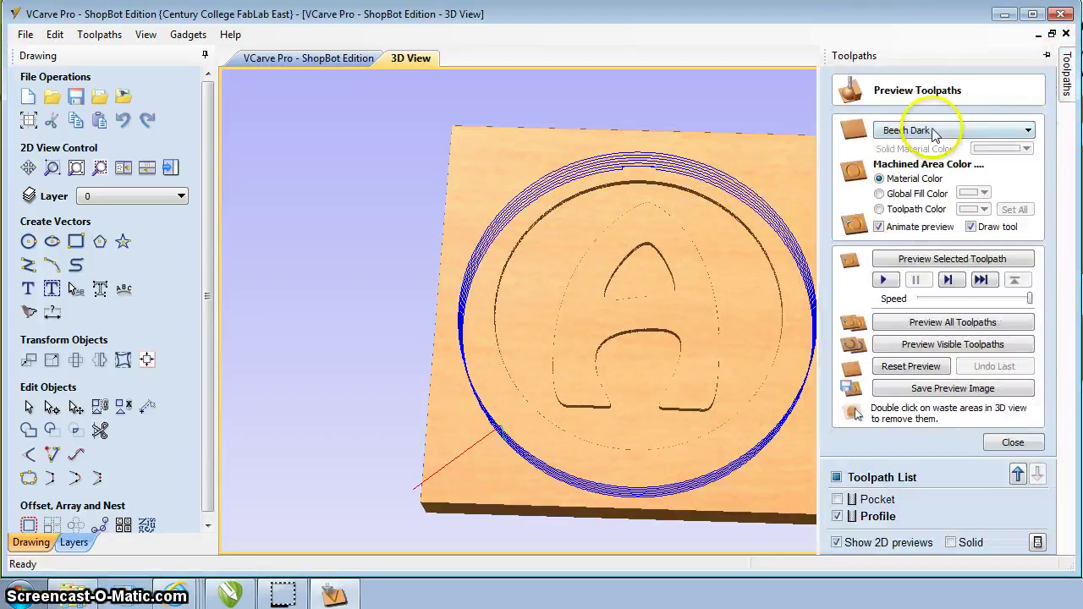
{"action": "left_click", "coordinate": [902, 370]}
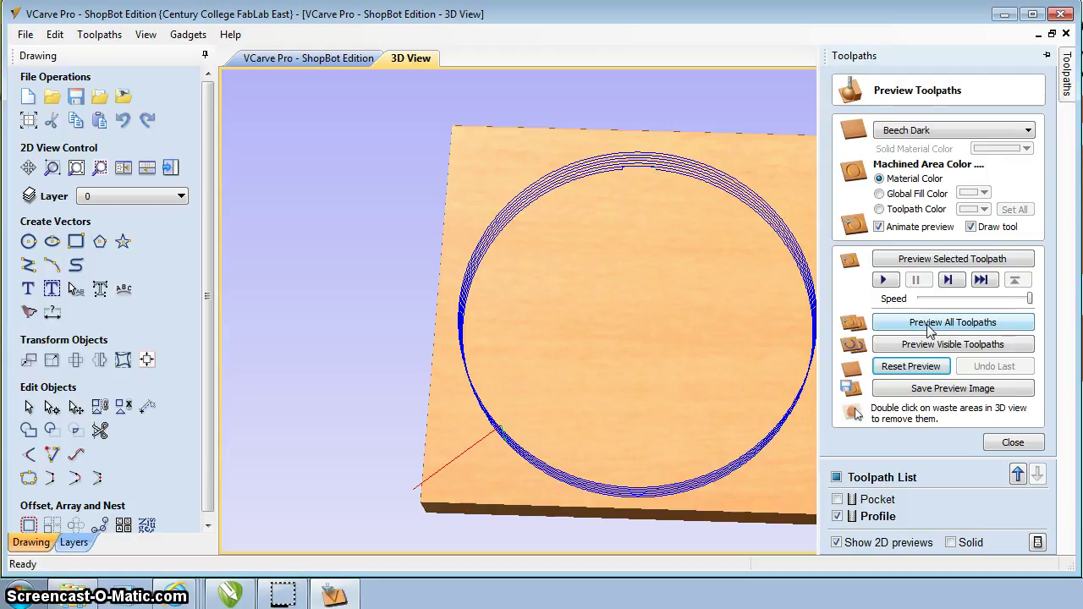
{"action": "left_click", "coordinate": [929, 329]}
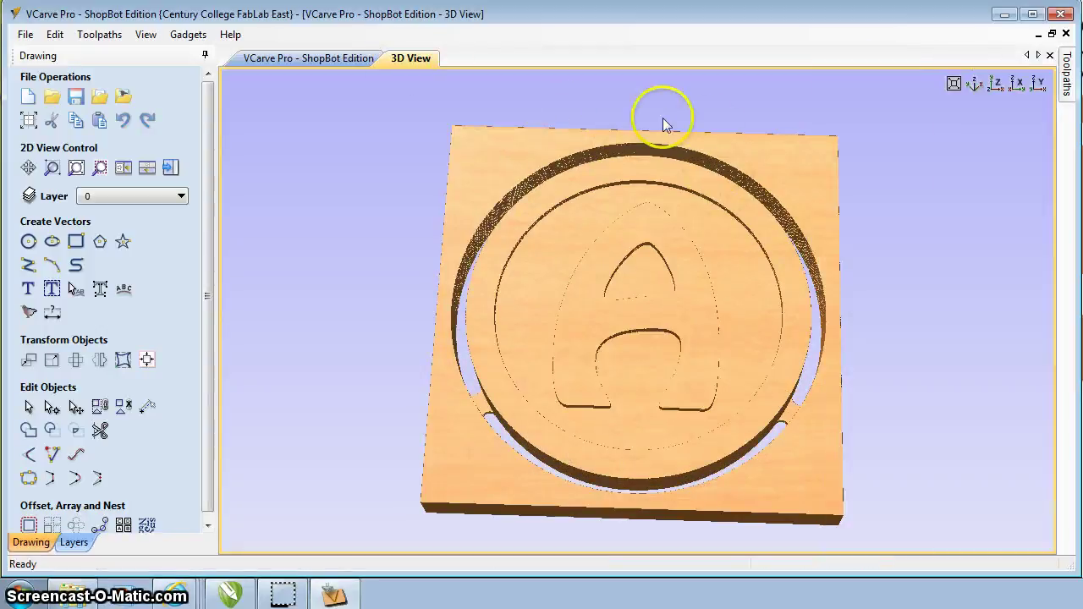
{"action": "left_click_drag", "start_coordinate": [663, 123], "coordinate": [682, 138]}
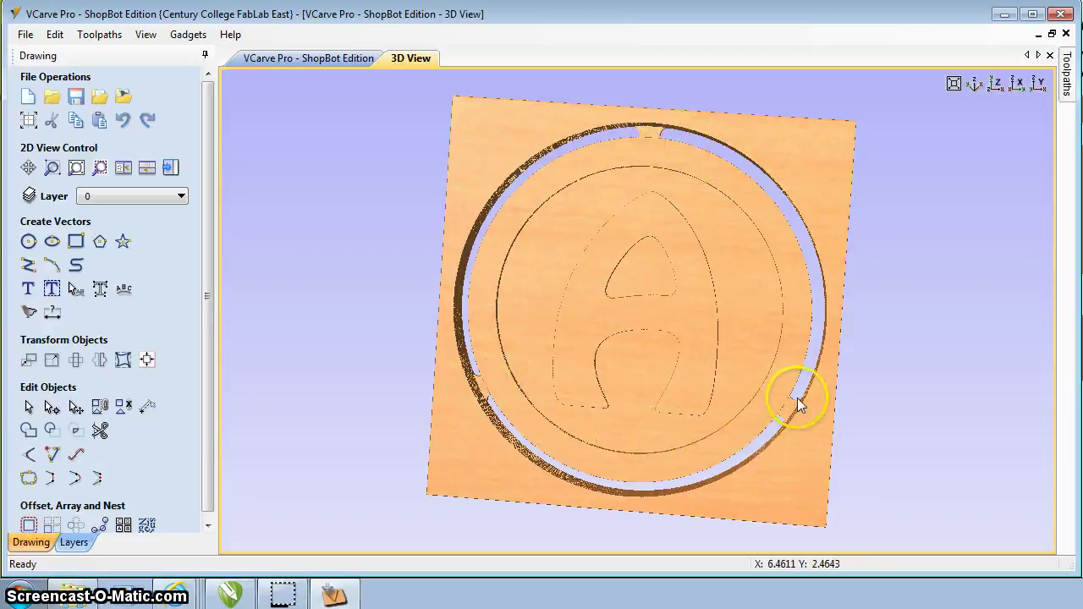
{"action": "left_click", "coordinate": [1072, 91]}
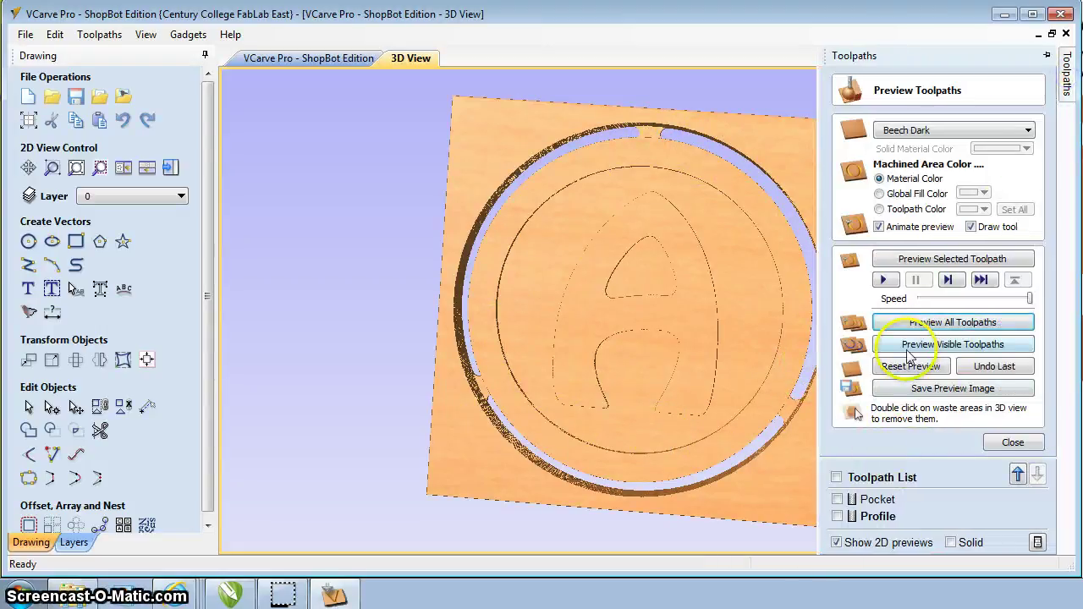
{"action": "left_click", "coordinate": [1012, 446]}
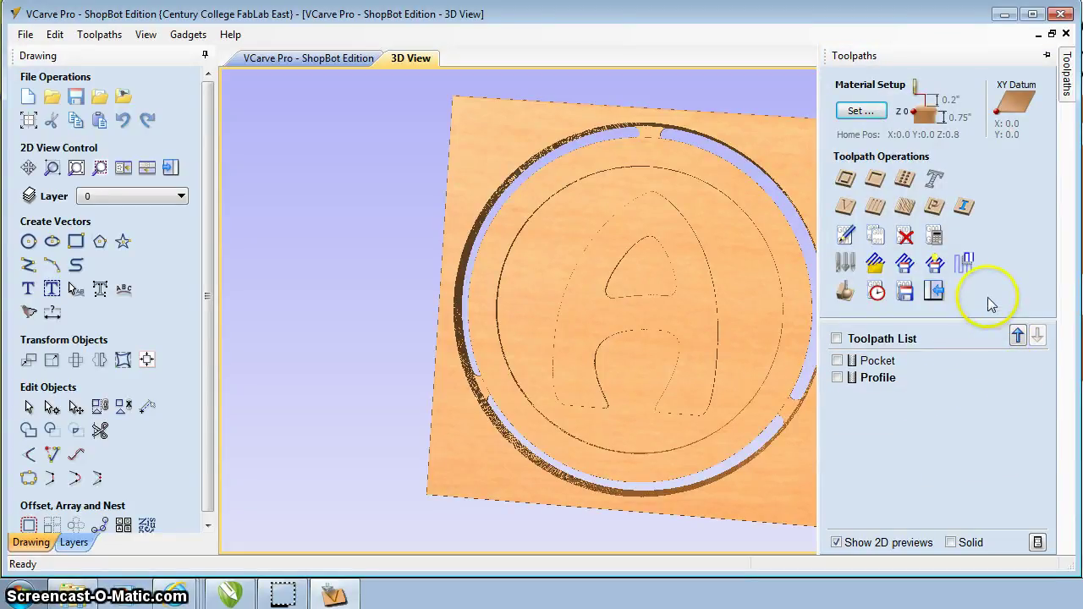
Set up toolpath saving to output the visible Pocket and Profile toolpaths to one file with the ShopBot (arcs)(inch) post processor.
{"action": "left_click", "coordinate": [905, 294]}
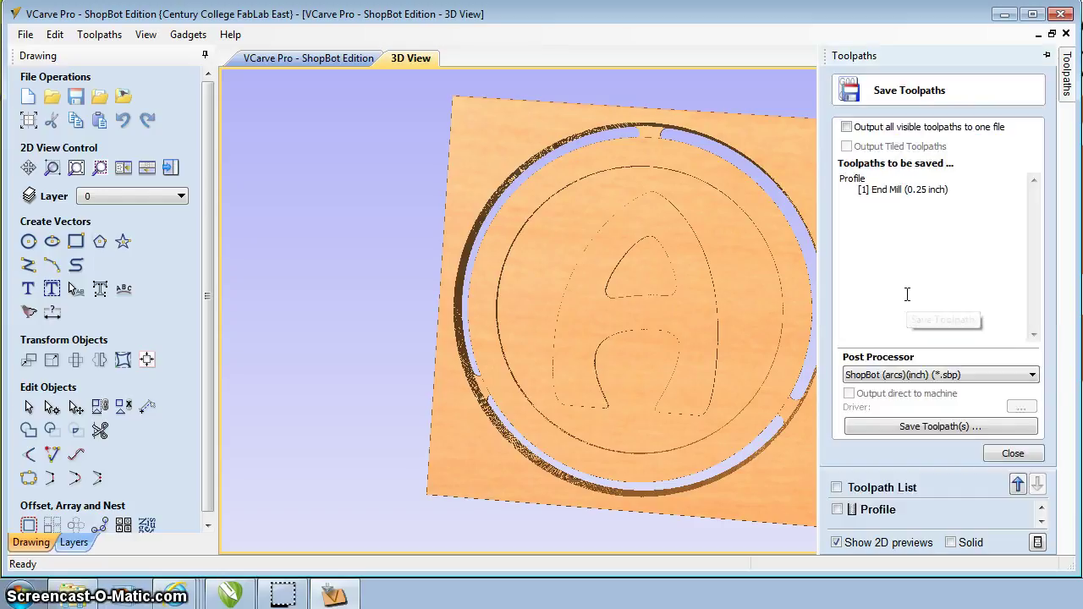
{"action": "left_click", "coordinate": [846, 128]}
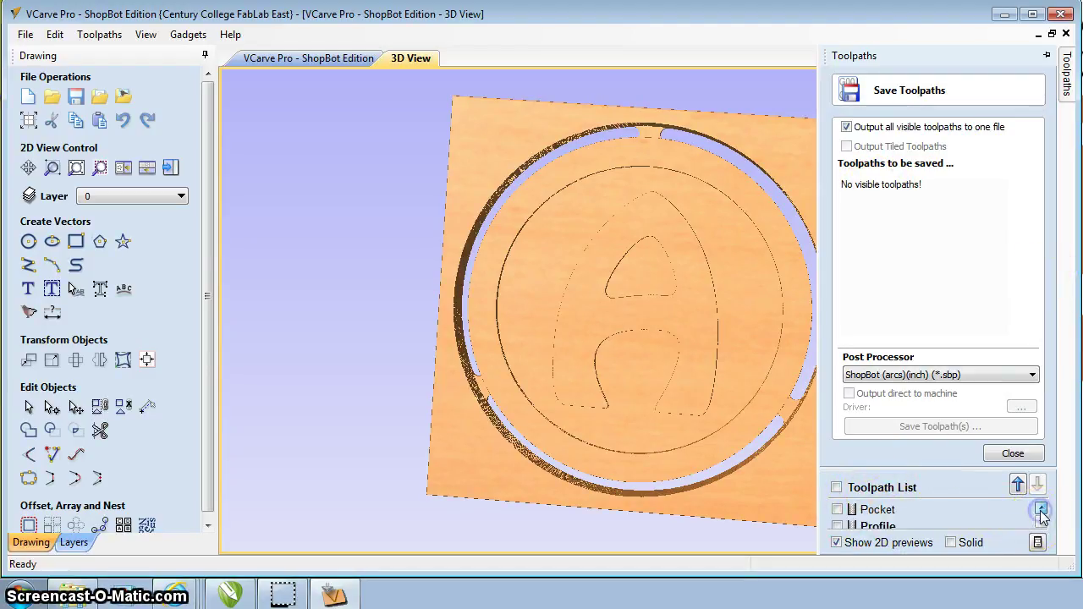
{"action": "left_click", "coordinate": [837, 510]}
{"action": "left_click", "coordinate": [837, 525]}
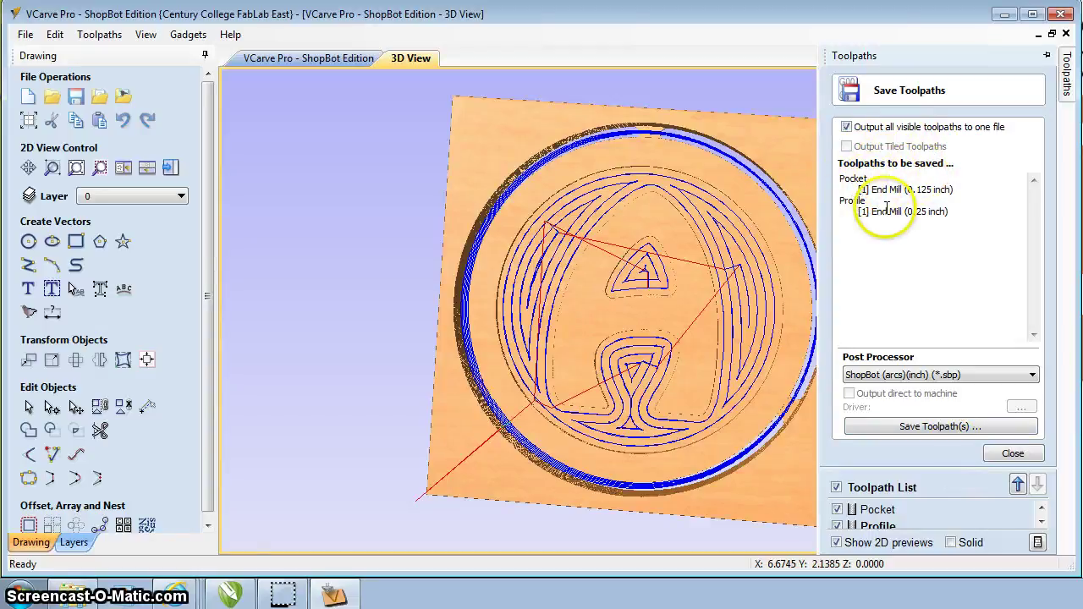
{"action": "left_click", "coordinate": [934, 375]}
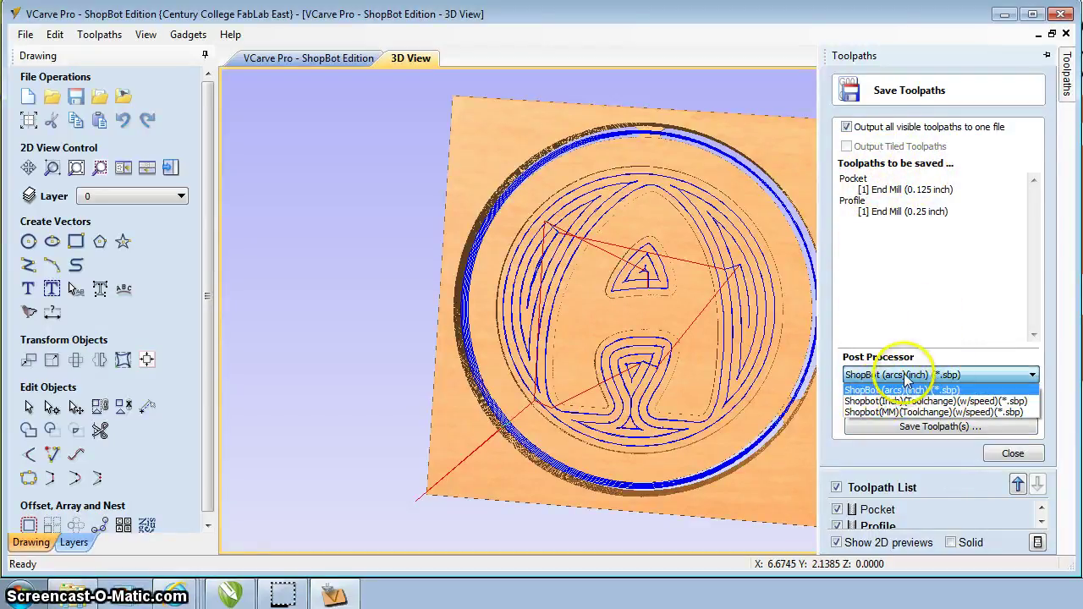
{"action": "left_click", "coordinate": [905, 377]}
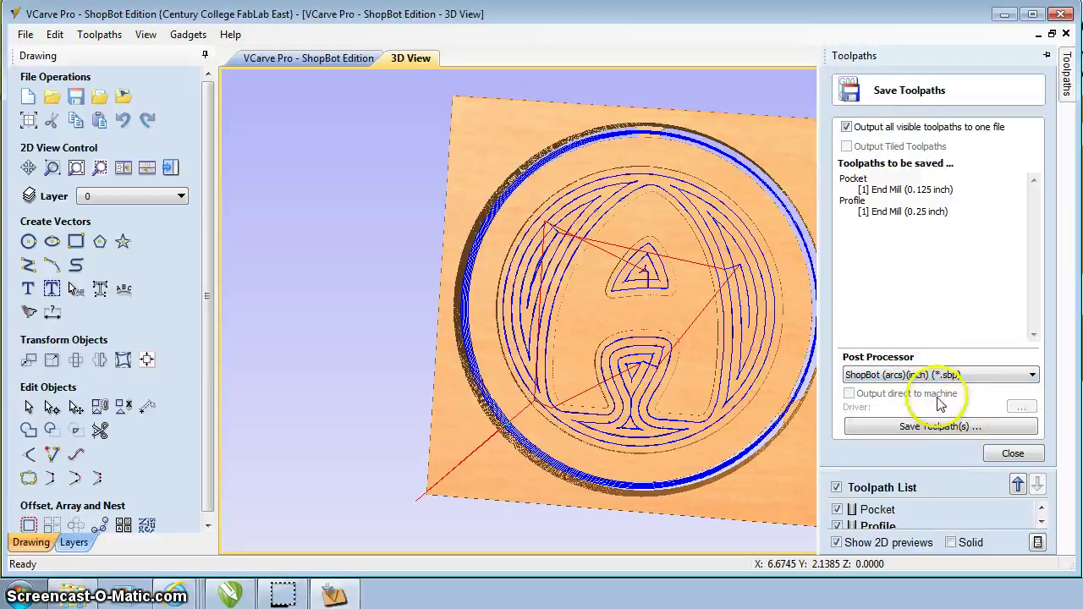
Save the combined toolpaths on the H: drive as "demo shopbot" and finish saving toolpaths.
{"action": "left_click", "coordinate": [947, 432]}
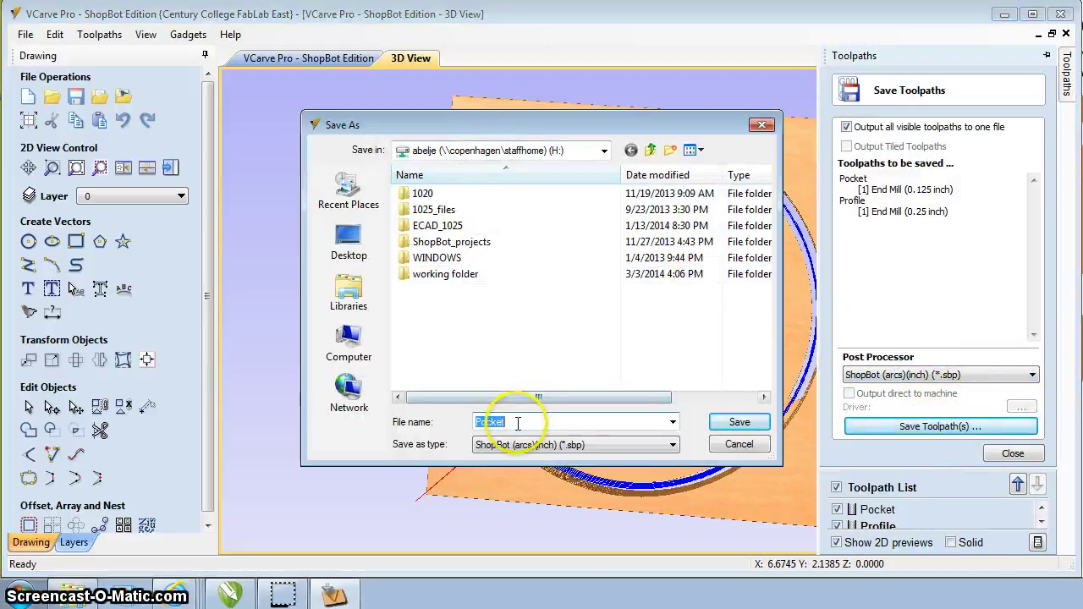
{"action": "type", "text": "de"}
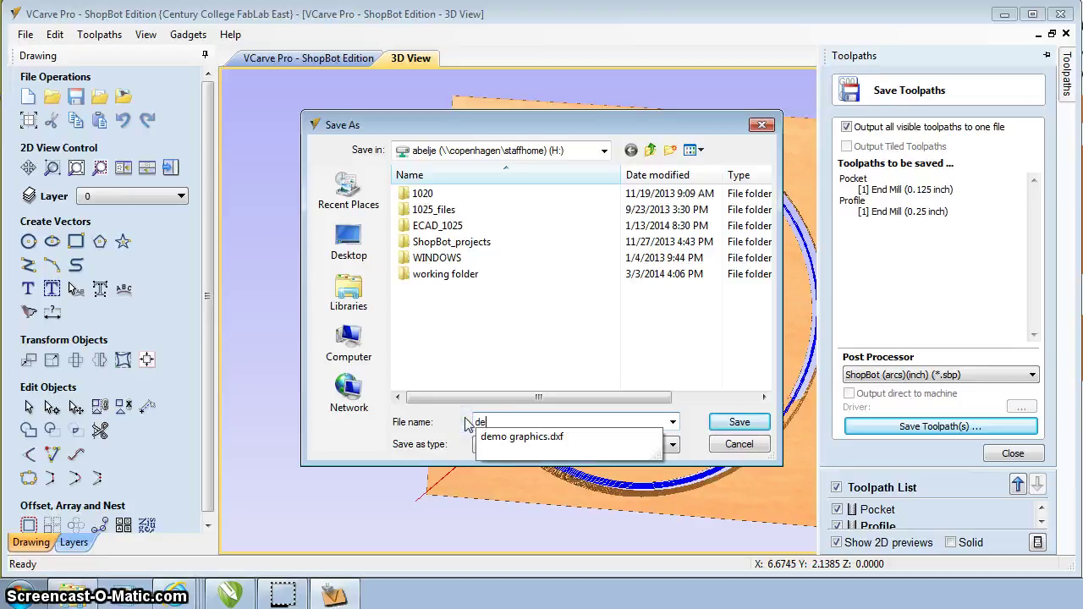
{"action": "type", "text": "mo shopbot"}
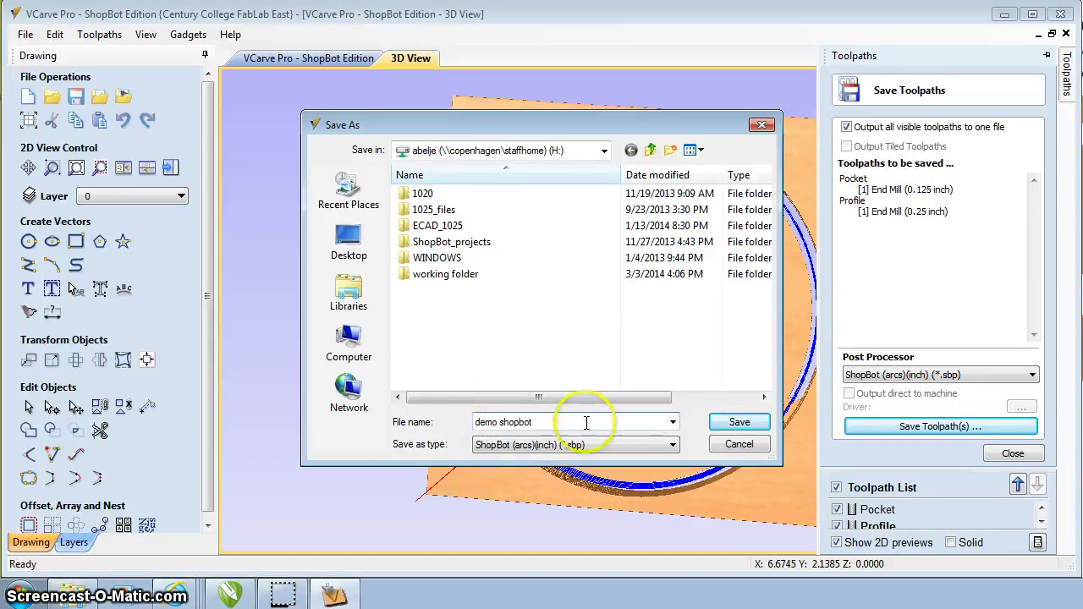
{"action": "left_click", "coordinate": [744, 423]}
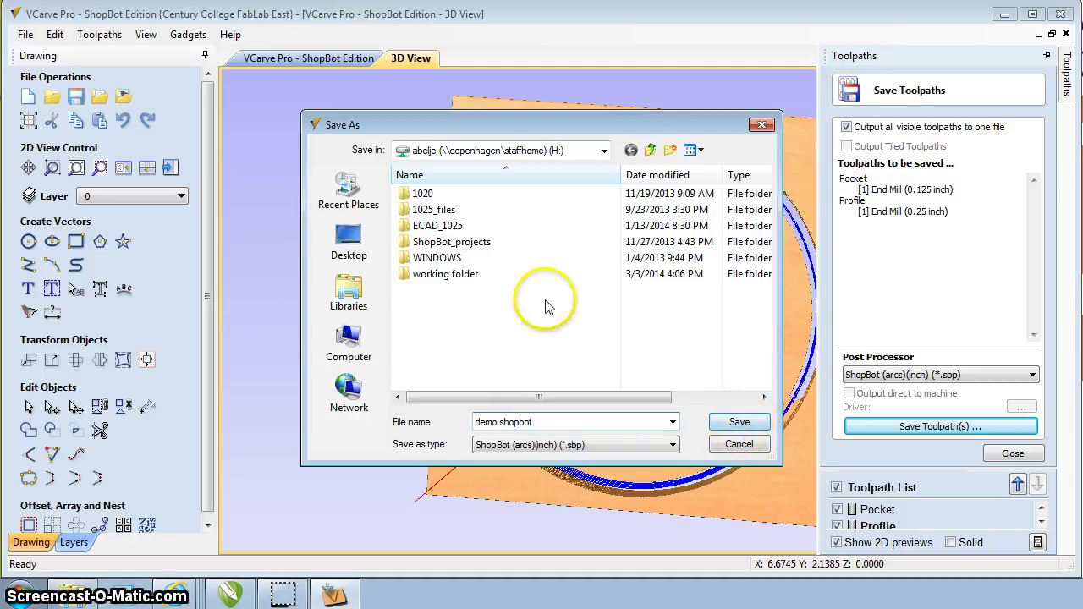
{"action": "left_click", "coordinate": [739, 423]}
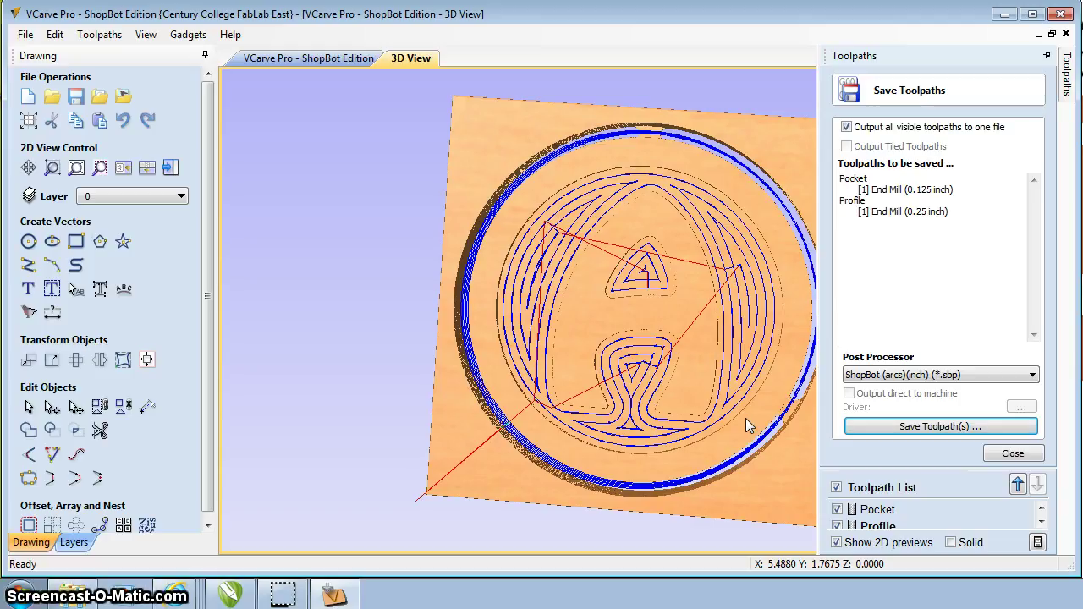
{"action": "left_click", "coordinate": [1009, 452]}
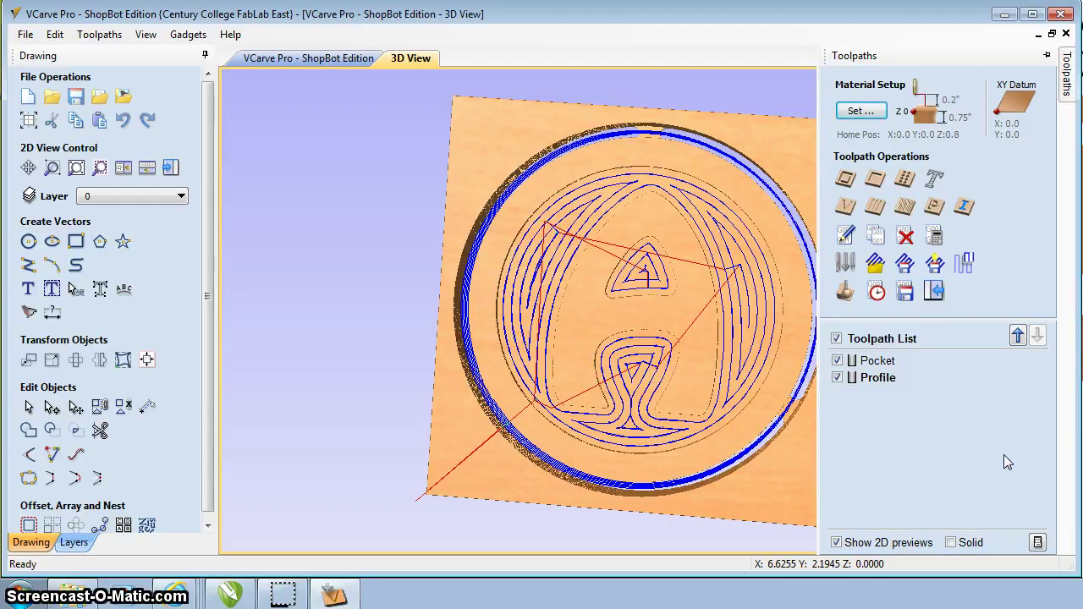
Open the machining time estimate for the toolpaths.
{"action": "left_click", "coordinate": [877, 292]}
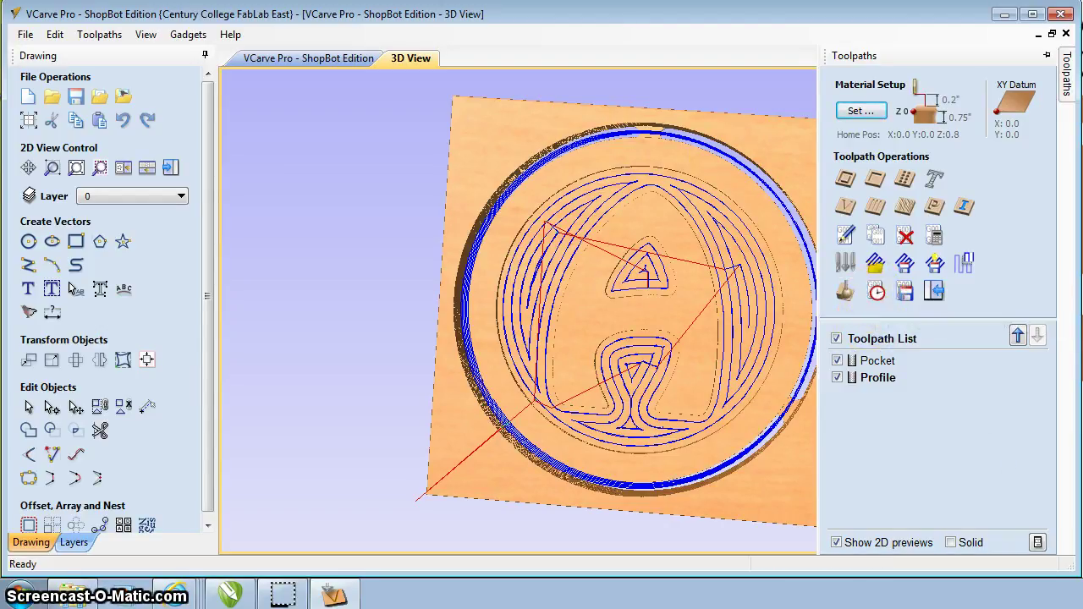